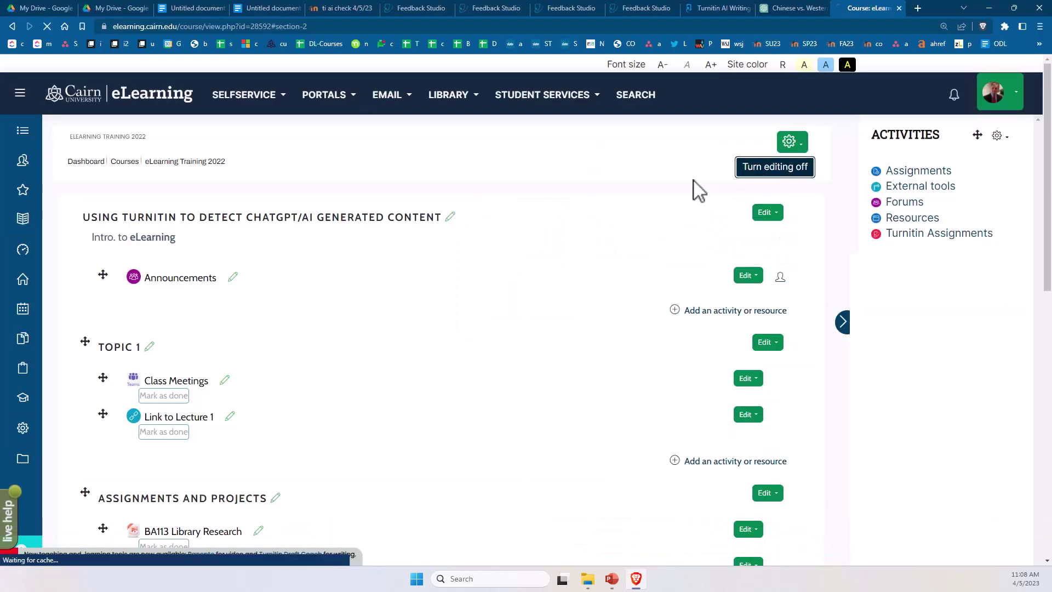
scroll(327, 419, "down", 3)
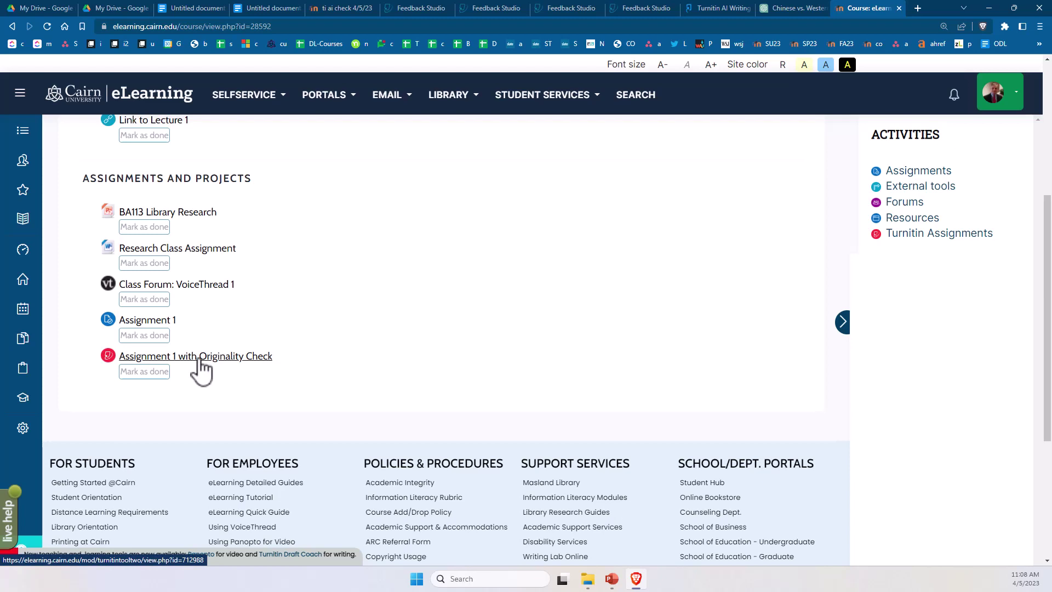
Step: Open the 'Assignment 1 with Originality Check' inbox to reach Cairn Student's submission
left_click(198, 359)
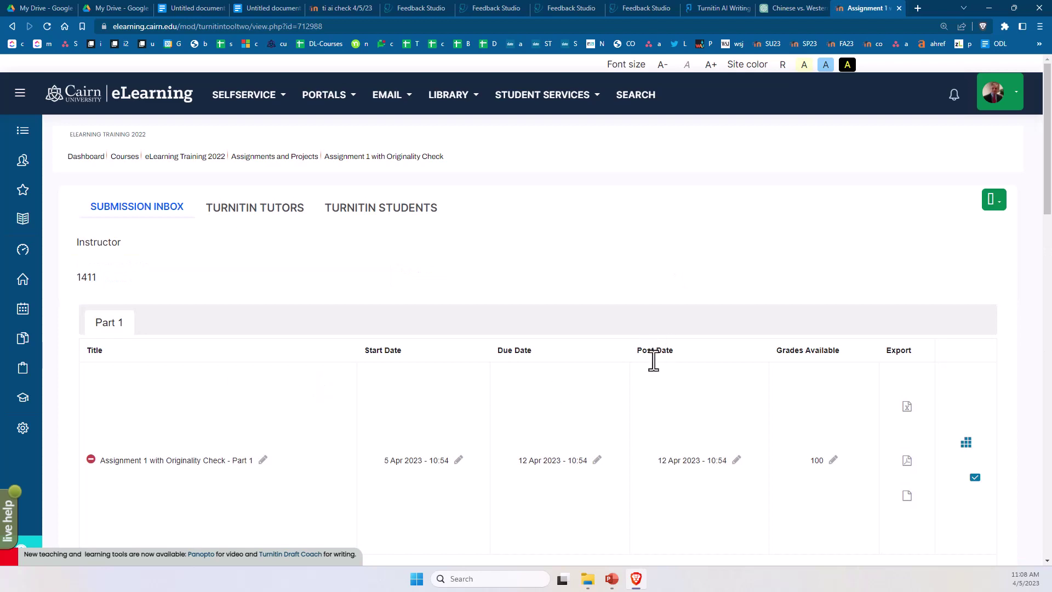
scroll(696, 383, "down", 3)
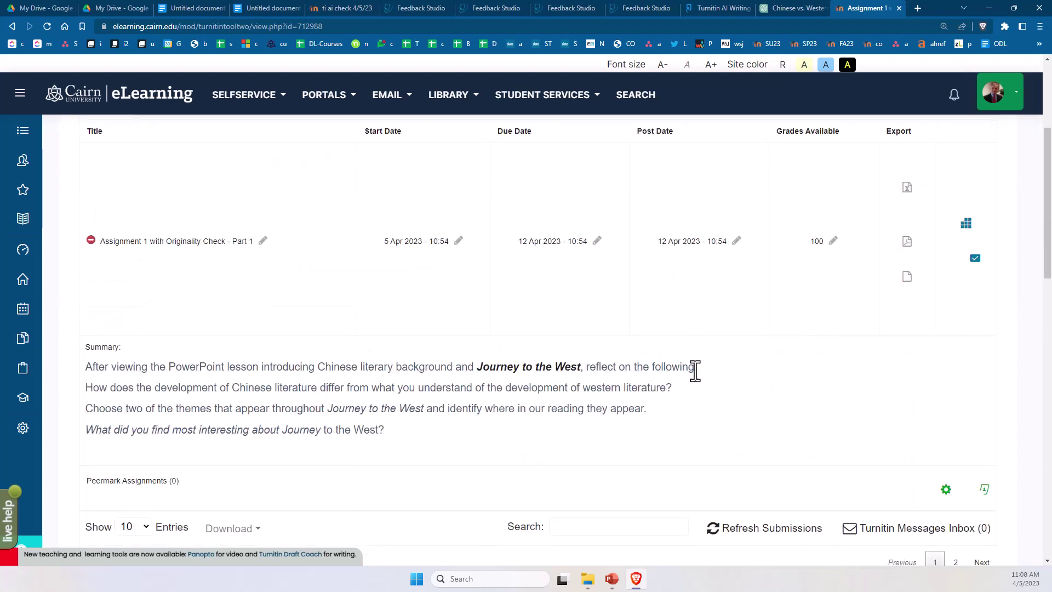
scroll(696, 371, "up", 2)
scroll(695, 403, "down", 2)
scroll(707, 412, "down", 2)
scroll(658, 395, "down", 2)
scroll(247, 297, "down", 2)
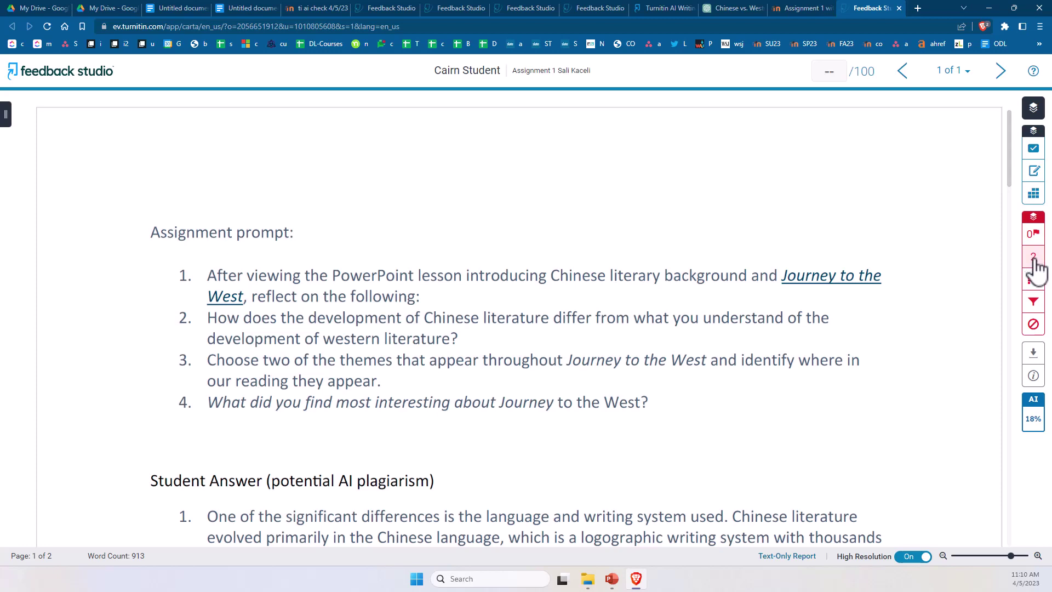
Step: Show the single 2% student-paper source and its matched text, then select the assignment prompt
left_click(1033, 257)
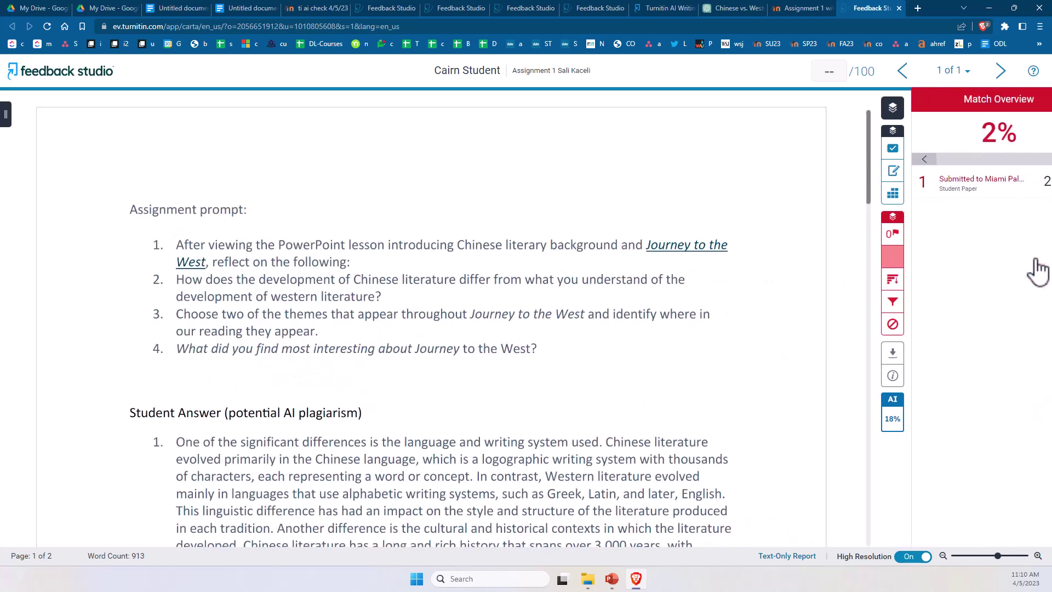
left_click(930, 189)
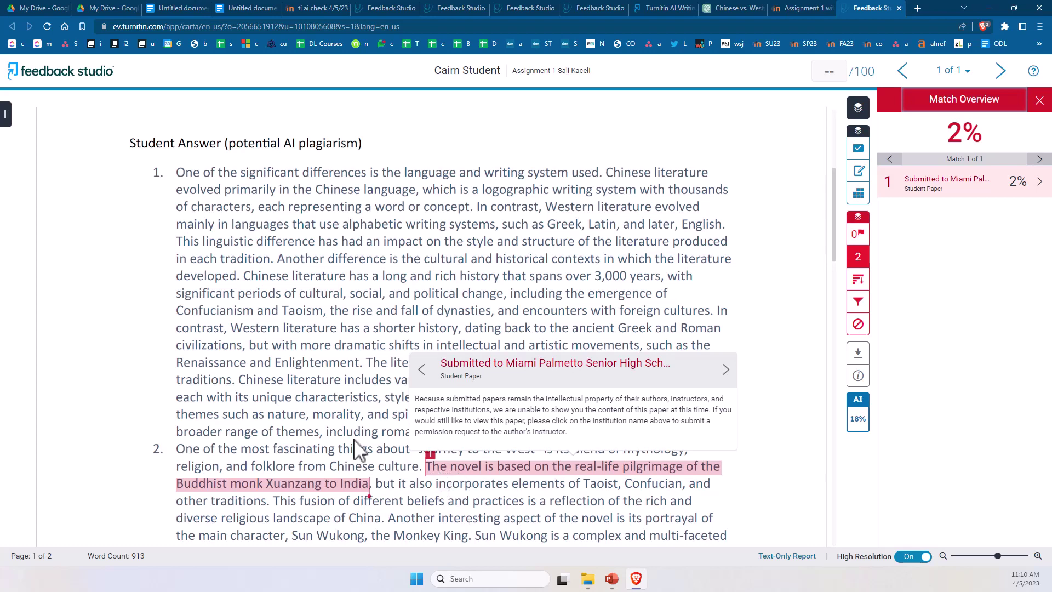
scroll(329, 423, "up", 2)
scroll(375, 348, "up", 1)
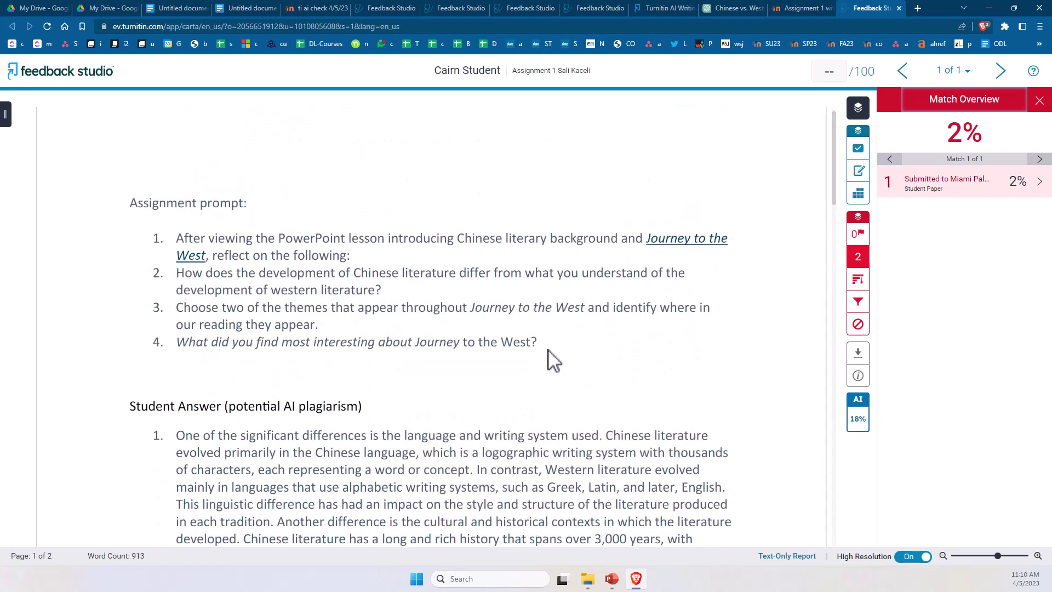
mouse_move(545, 359)
left_mouse_down()
mouse_move(239, 272)
mouse_move(133, 205)
left_mouse_up()
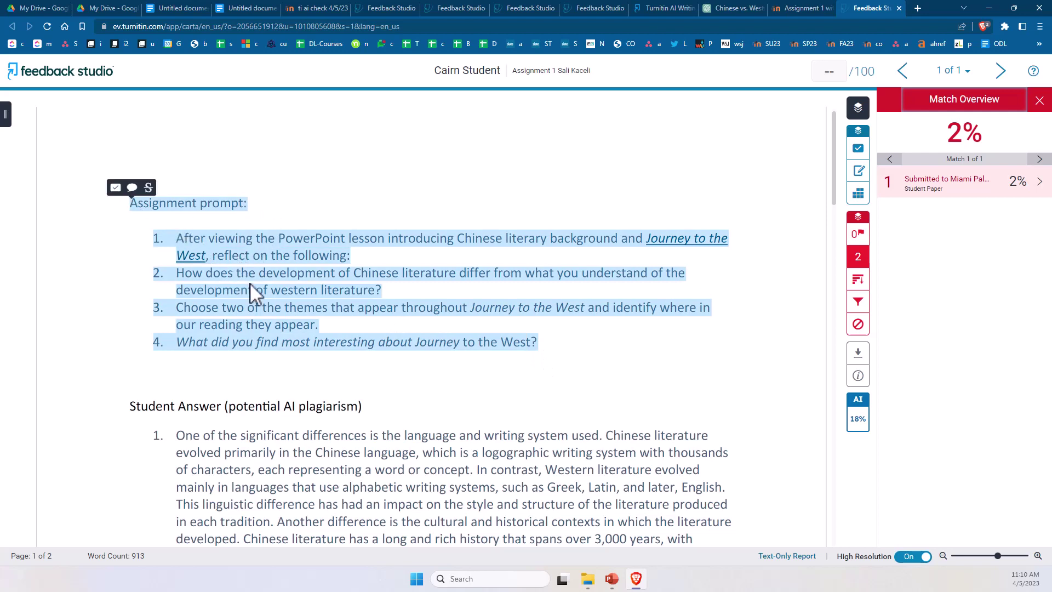
left_click(601, 363)
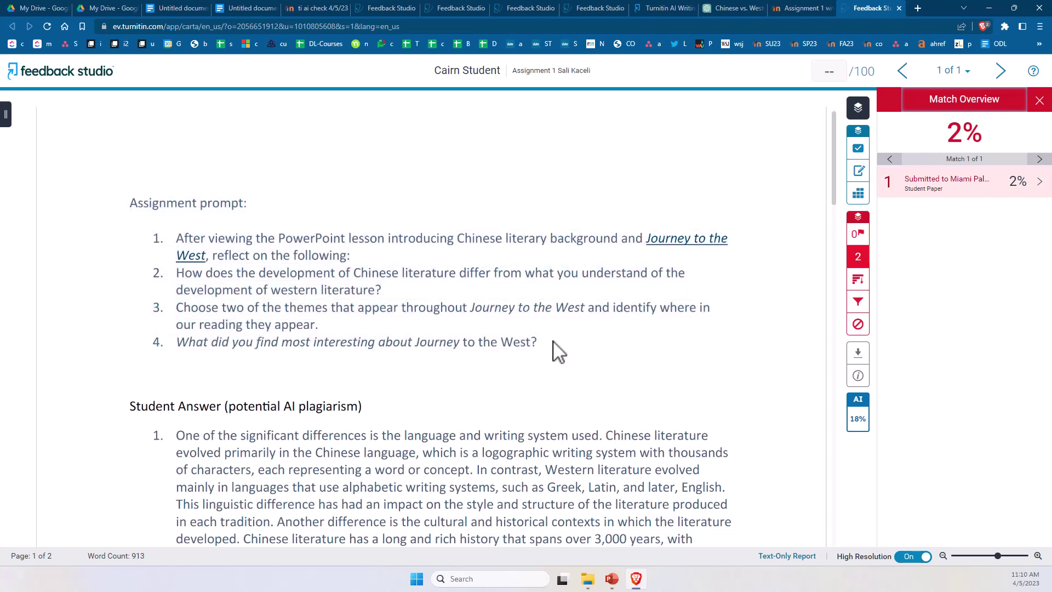
mouse_move(557, 349)
left_mouse_down()
mouse_move(376, 301)
mouse_move(183, 236)
mouse_move(133, 206)
left_mouse_up()
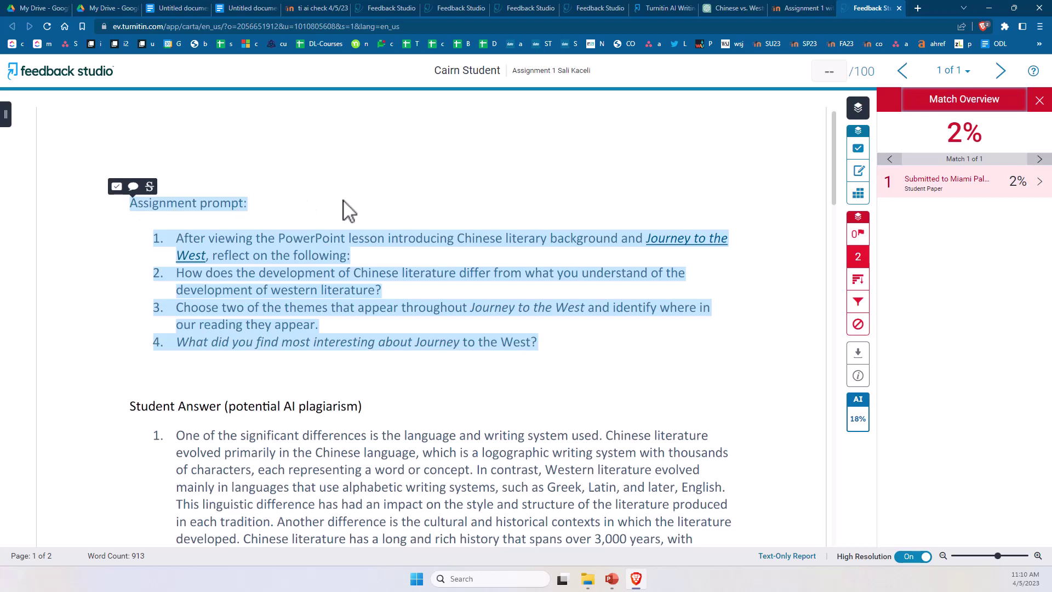
left_click(488, 419)
scroll(469, 404, "down", 1)
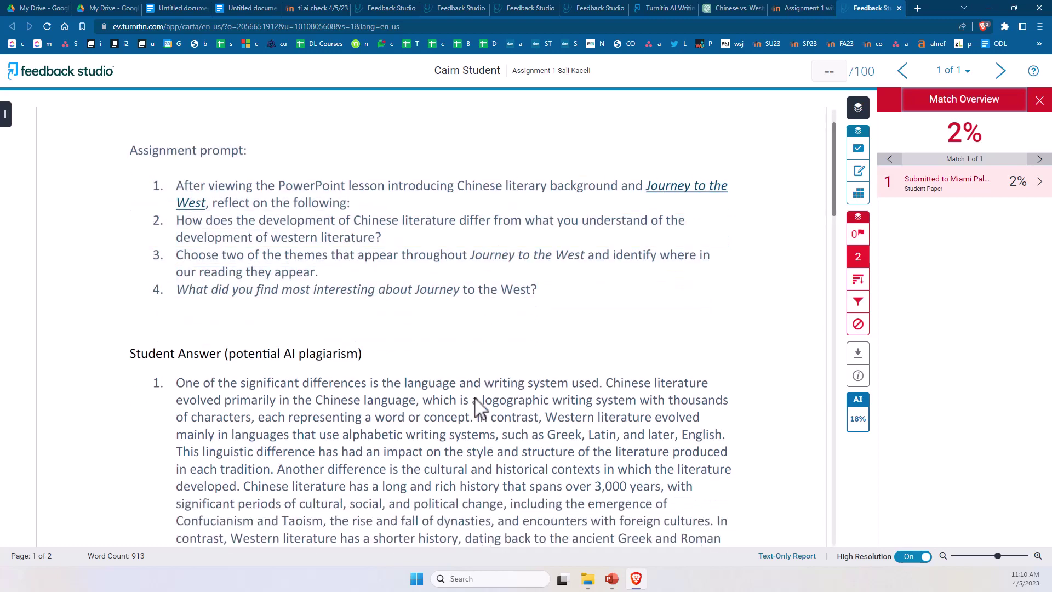
scroll(453, 404, "down", 2)
scroll(507, 436, "down", 1)
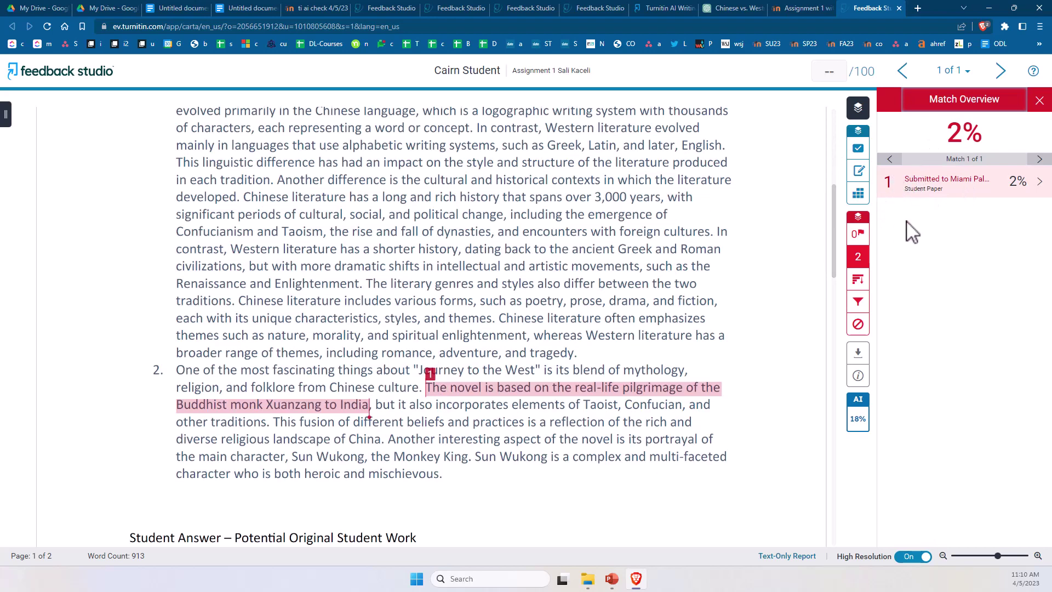
scroll(532, 428, "down", 1)
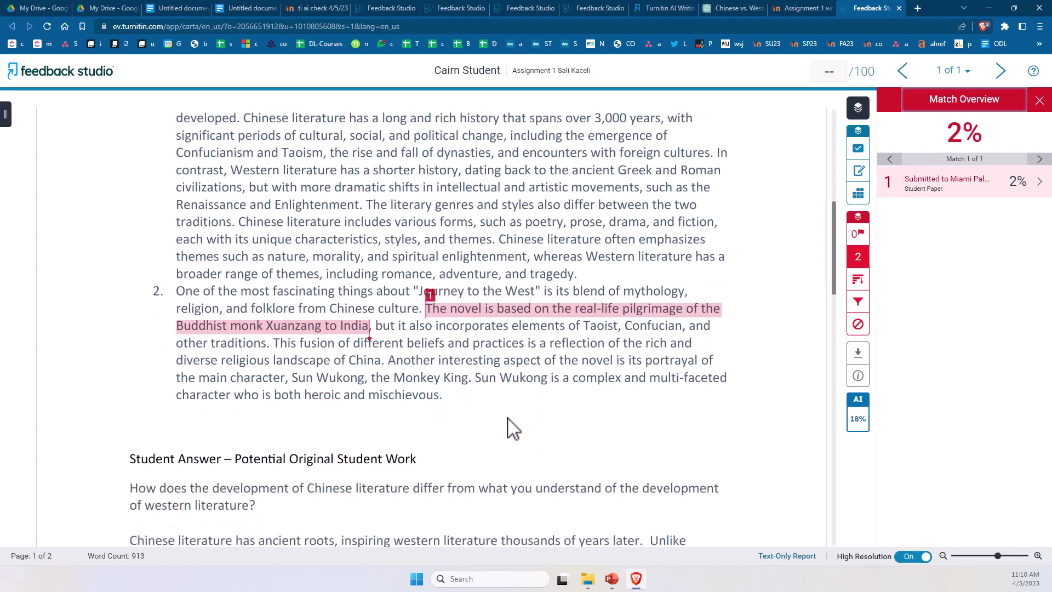
scroll(485, 423, "down", 2)
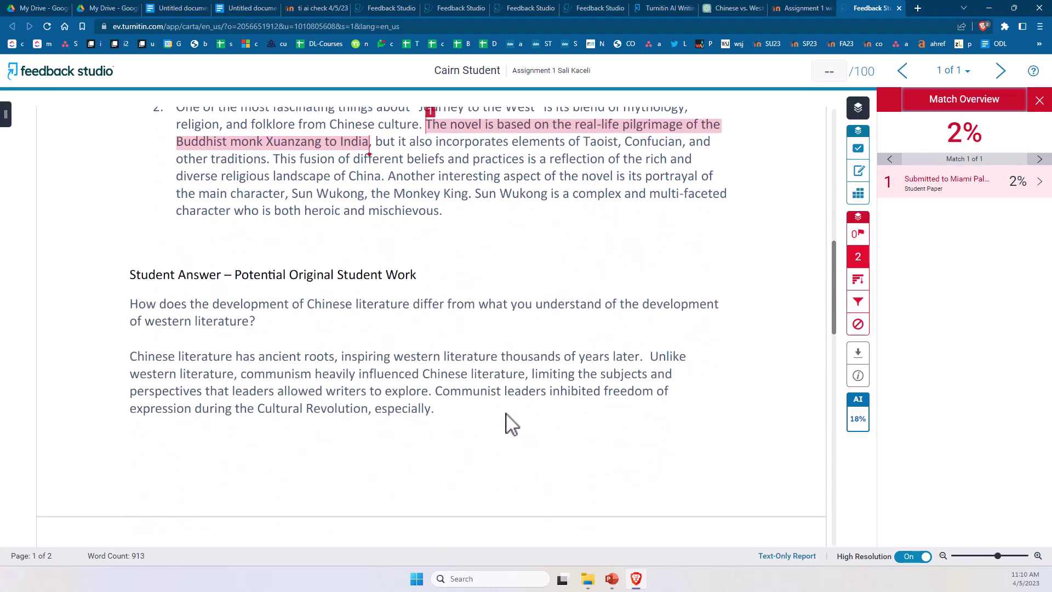
scroll(505, 434, "up", 2)
scroll(506, 436, "up", 1)
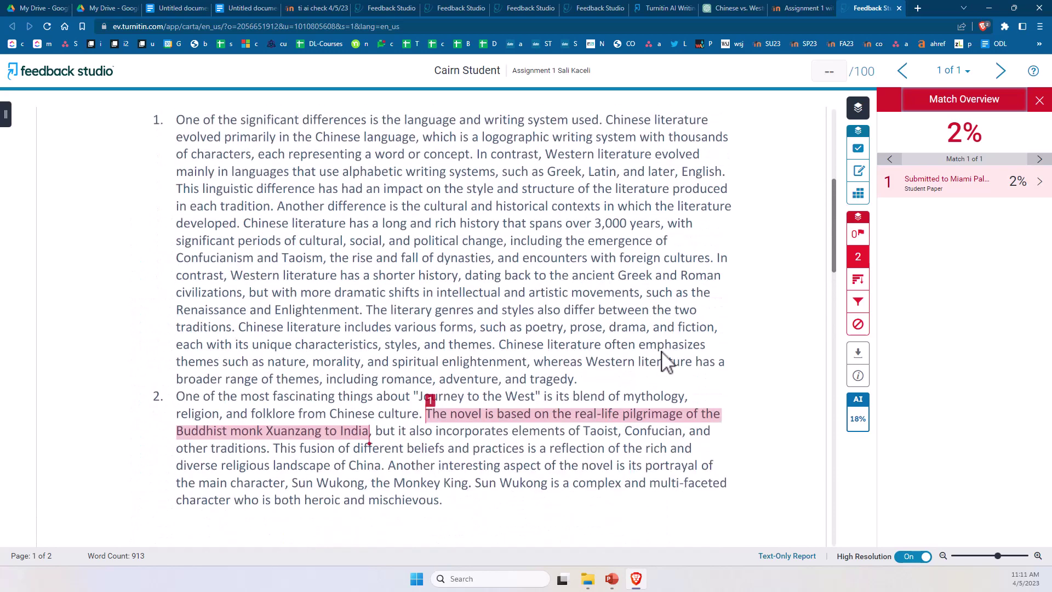
mouse_move(857, 410)
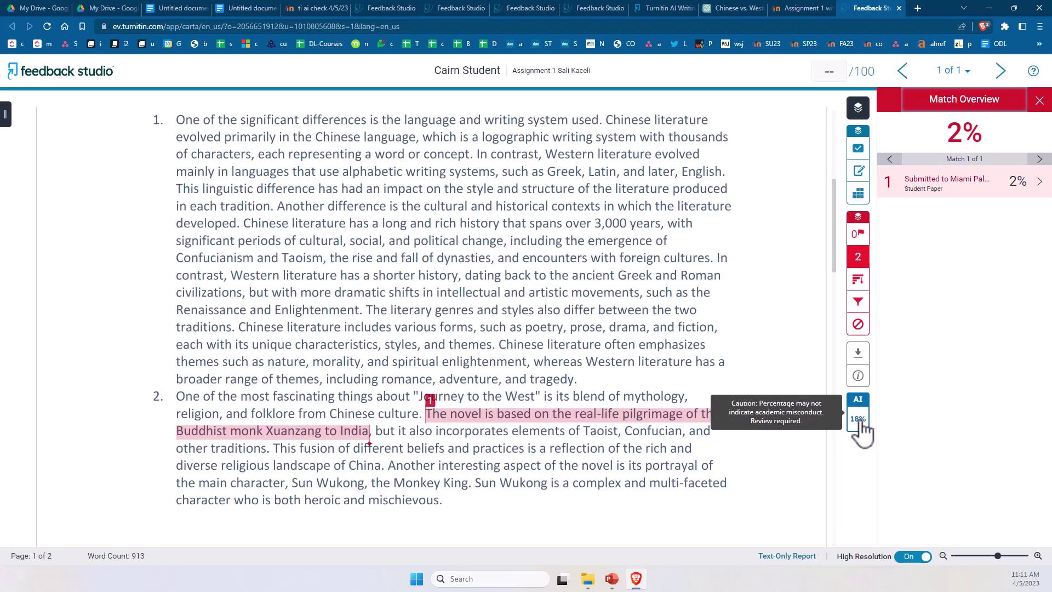
Step: Open the detailed AI writing report flagging 18% of the paper
left_click(858, 420)
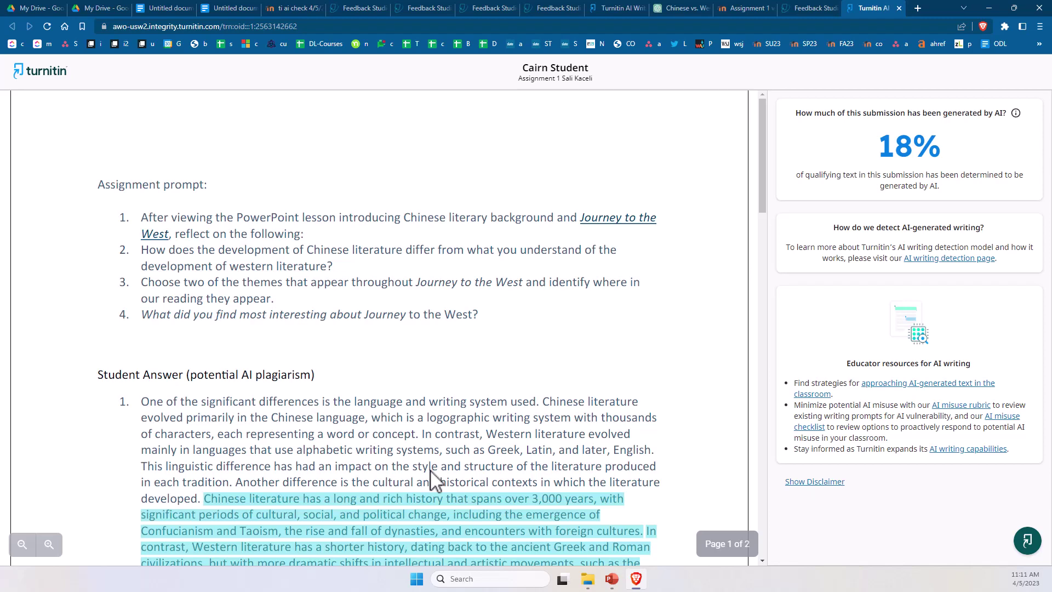
scroll(428, 451, "down", 2)
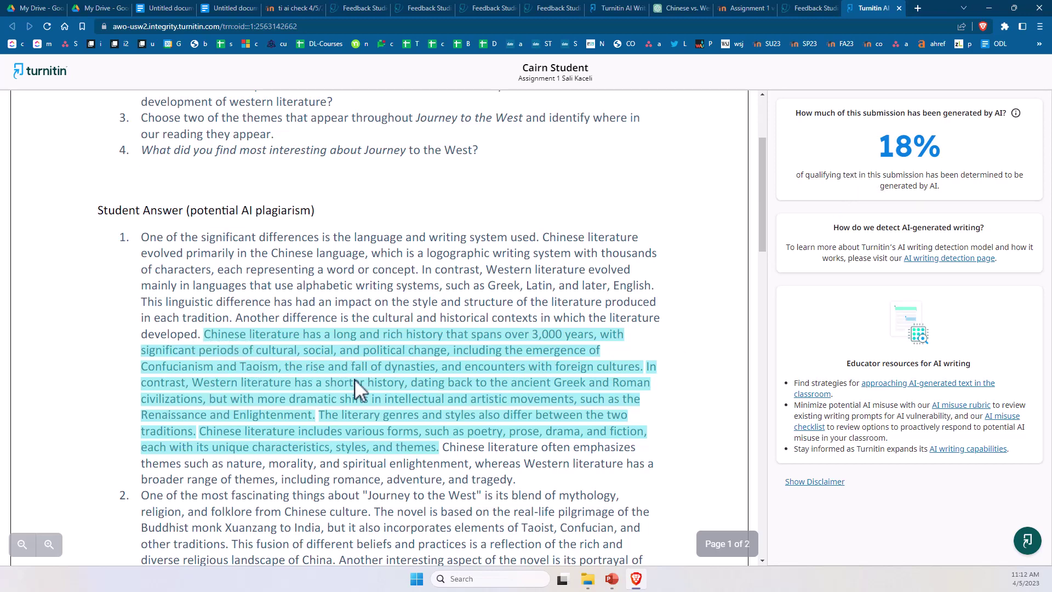
scroll(355, 380, "down", 2)
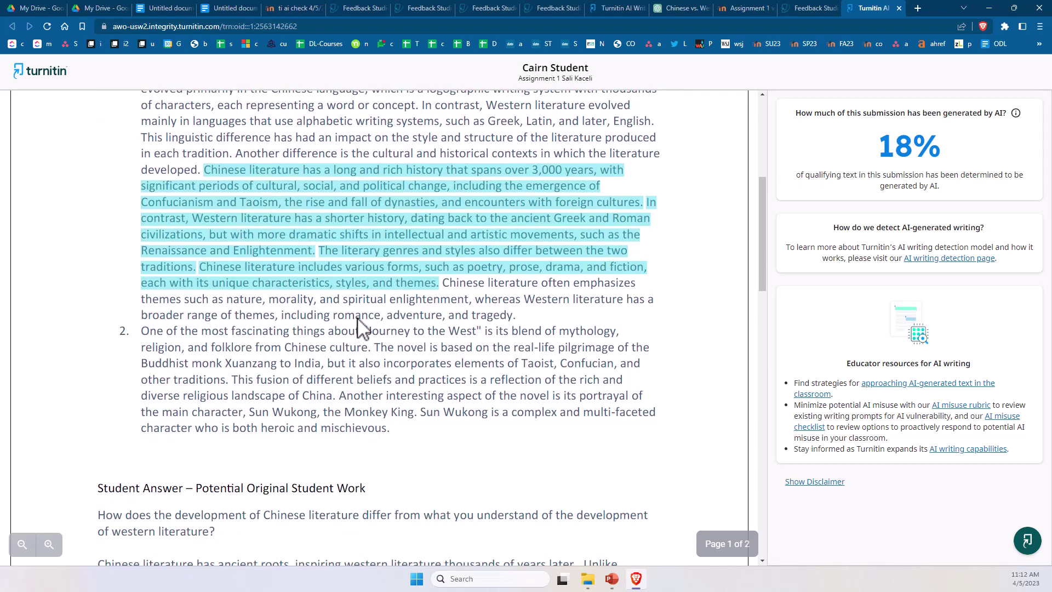
scroll(423, 358, "down", 1)
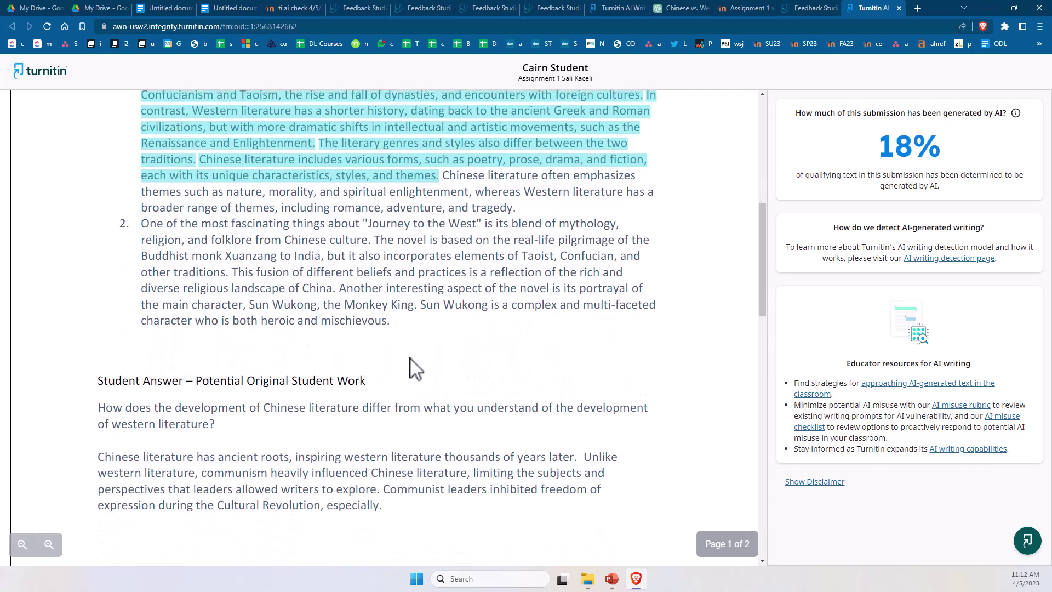
scroll(413, 370, "up", 1)
scroll(362, 379, "down", 1)
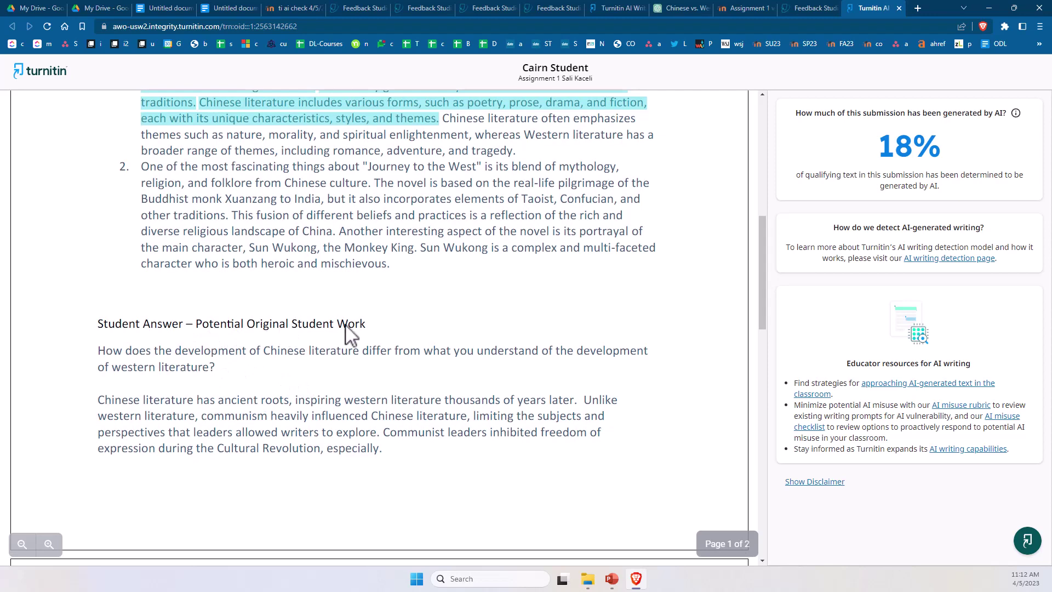
left_click_drag(349, 327, 235, 330)
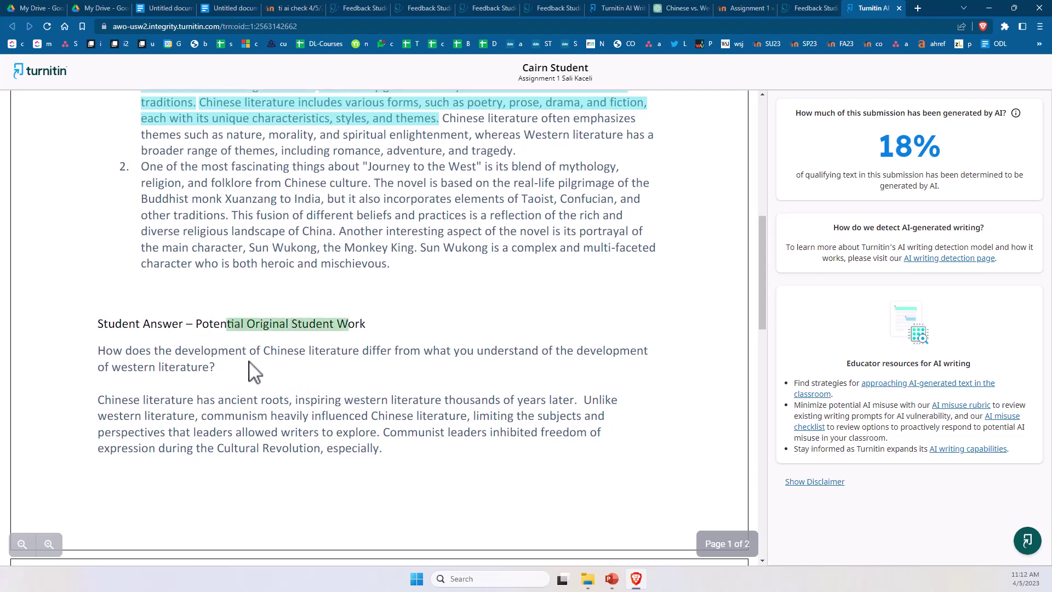
scroll(257, 381, "down", 1)
scroll(258, 387, "down", 2)
scroll(301, 387, "down", 2)
scroll(322, 400, "down", 1)
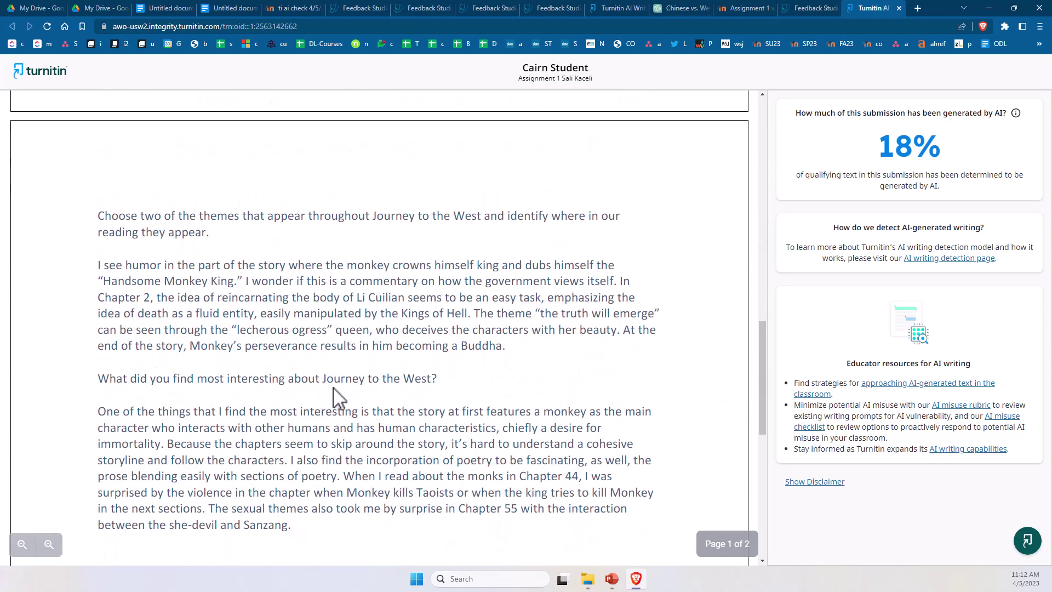
scroll(334, 397, "down", 1)
scroll(365, 393, "down", 1)
scroll(365, 392, "down", 1)
scroll(360, 393, "down", 1)
scroll(357, 388, "down", 1)
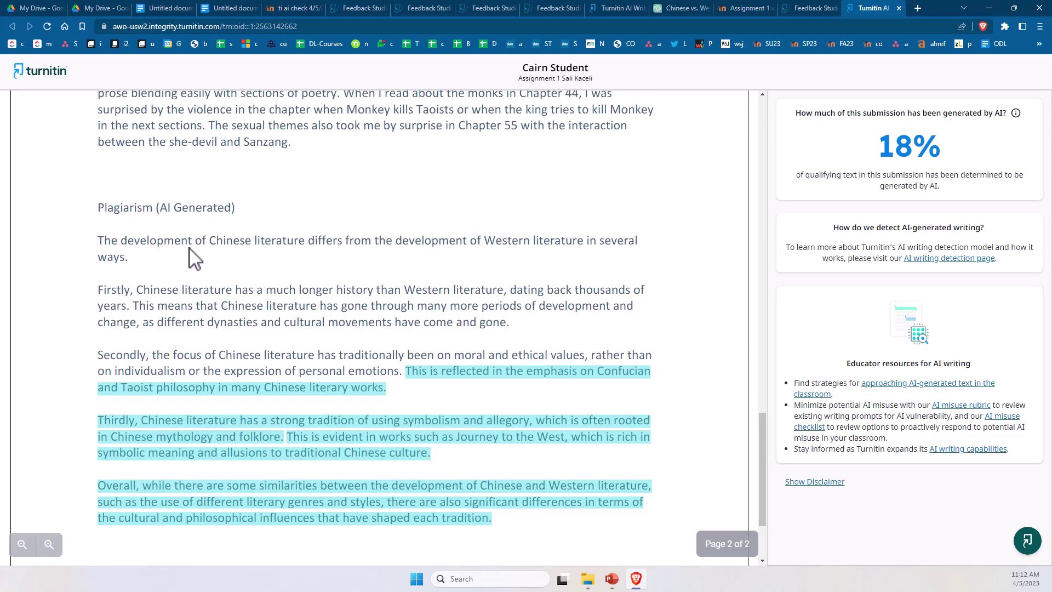
mouse_move(237, 211)
left_mouse_down()
mouse_move(113, 211)
mouse_move(434, 486)
left_mouse_up()
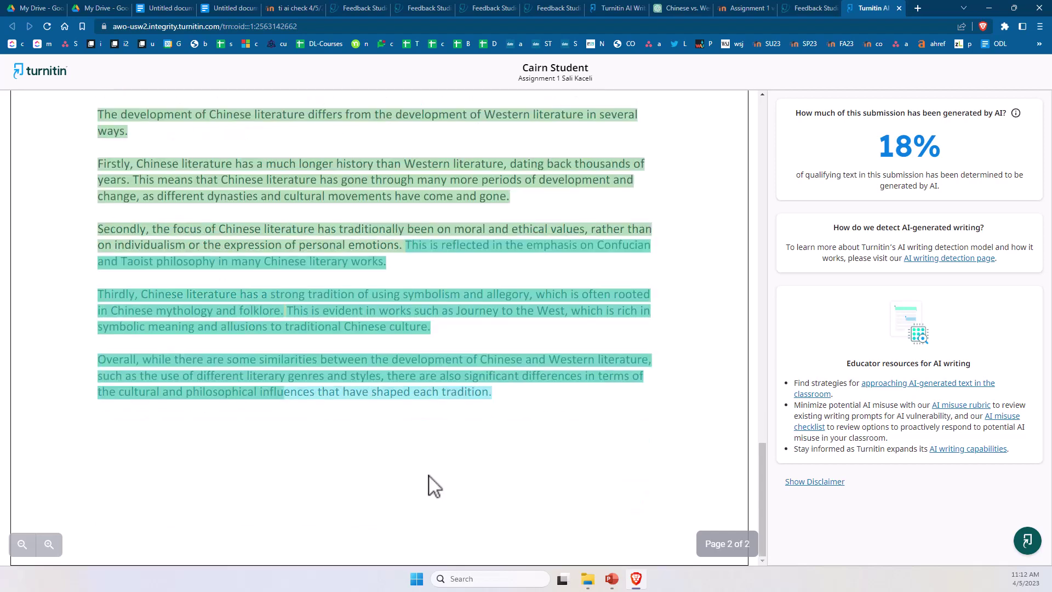
left_click(471, 444)
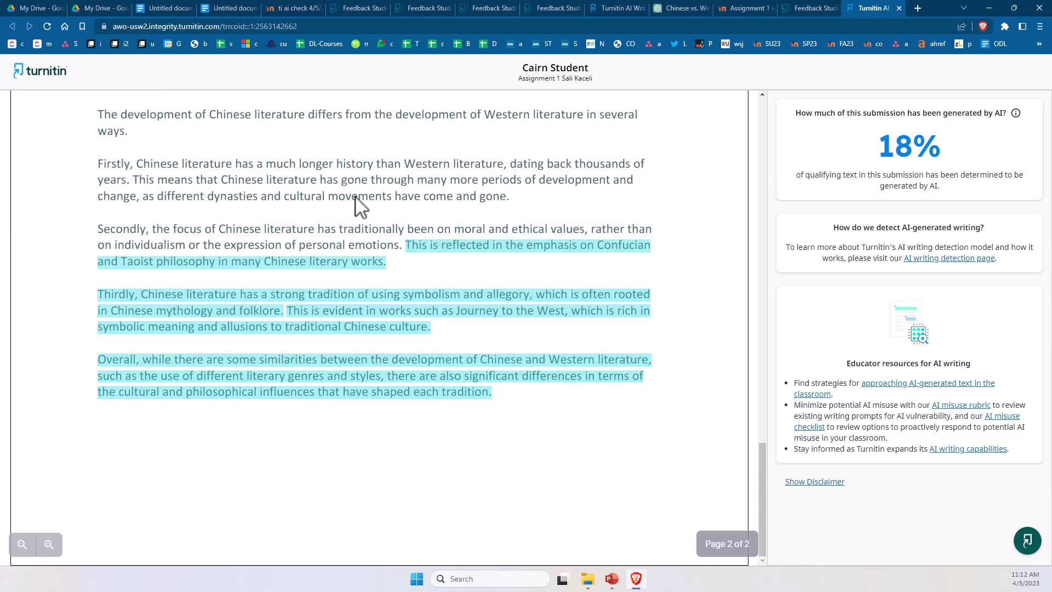
left_click_drag(406, 245, 511, 407)
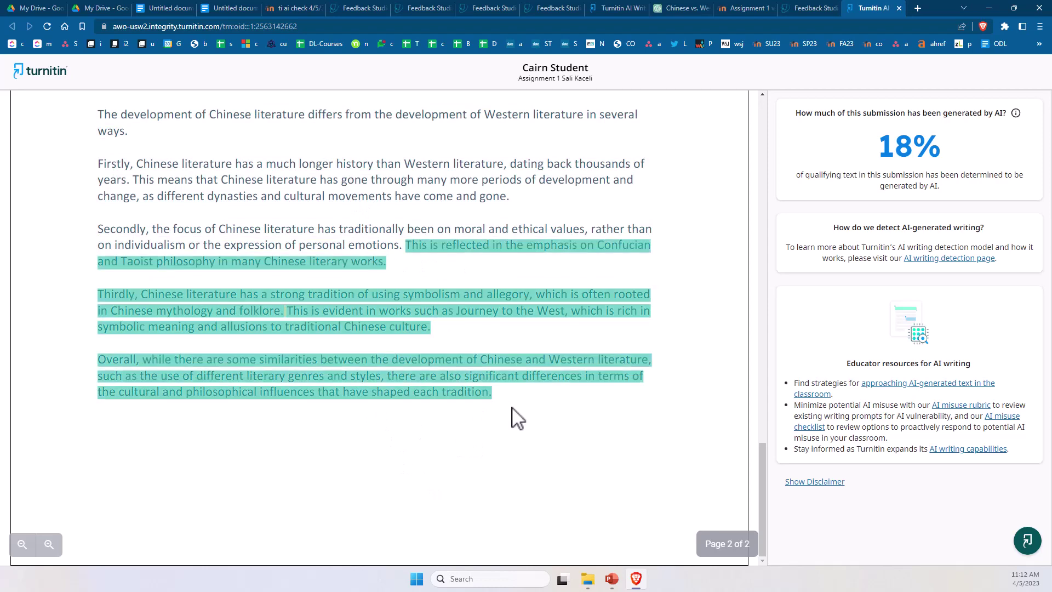
scroll(282, 247, "up", 2)
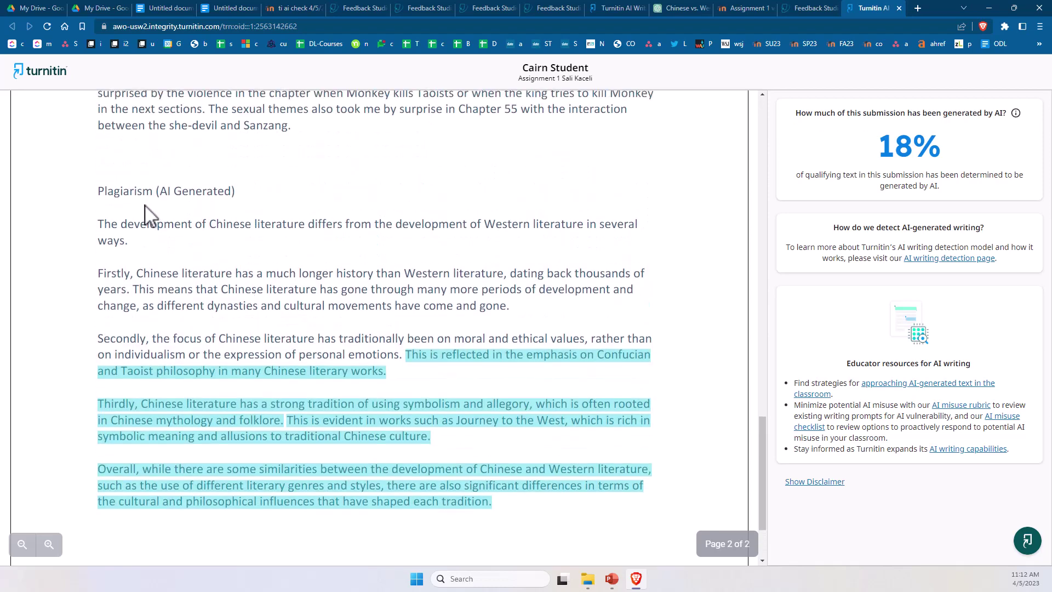
left_click_drag(104, 230, 403, 382)
left_click(404, 383)
scroll(414, 372, "up", 3)
scroll(374, 402, "up", 5)
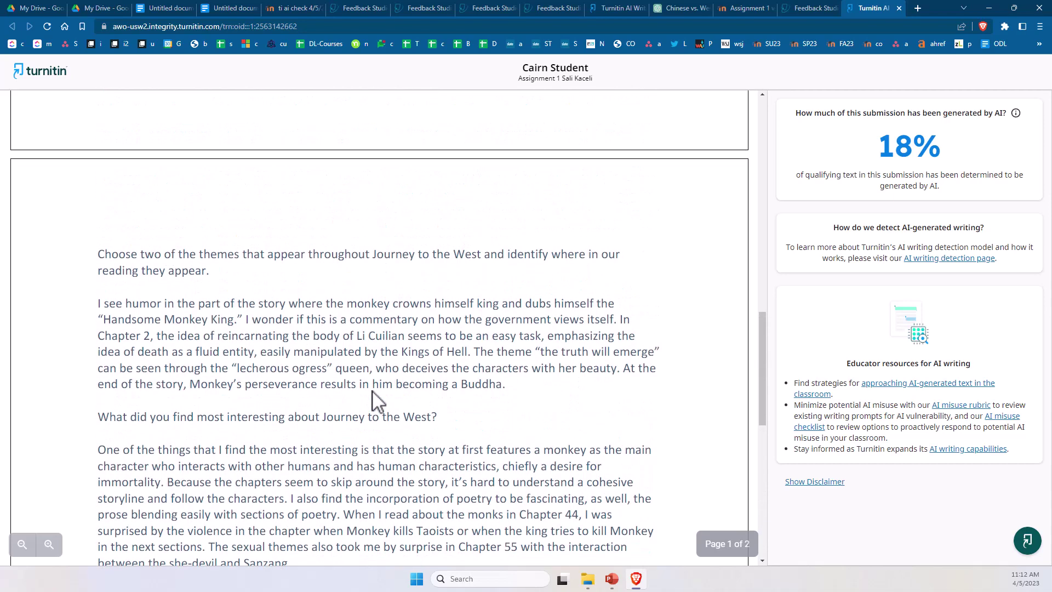
scroll(373, 401, "up", 5)
scroll(374, 401, "up", 5)
scroll(374, 401, "up", 1)
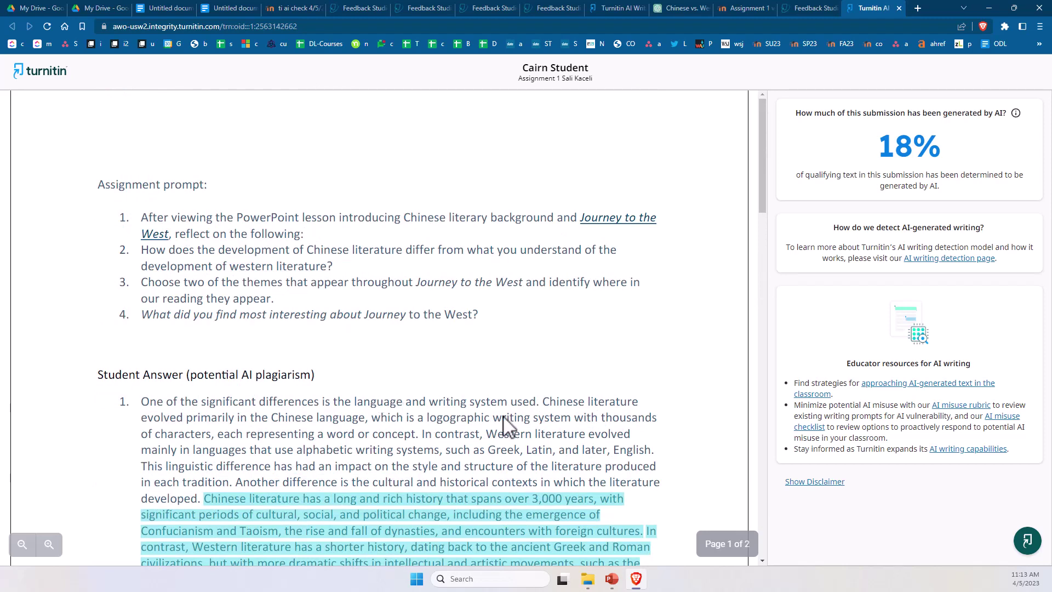
scroll(489, 428, "down", 3)
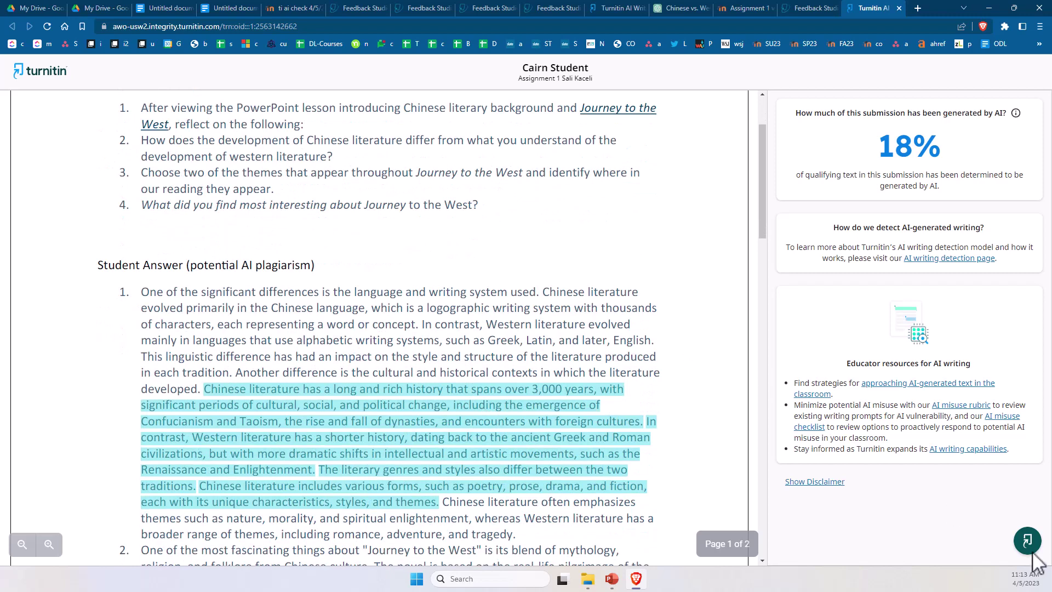
Step: Expand the AI assessment disclaimer and highlight its detection model explanation
left_click(822, 486)
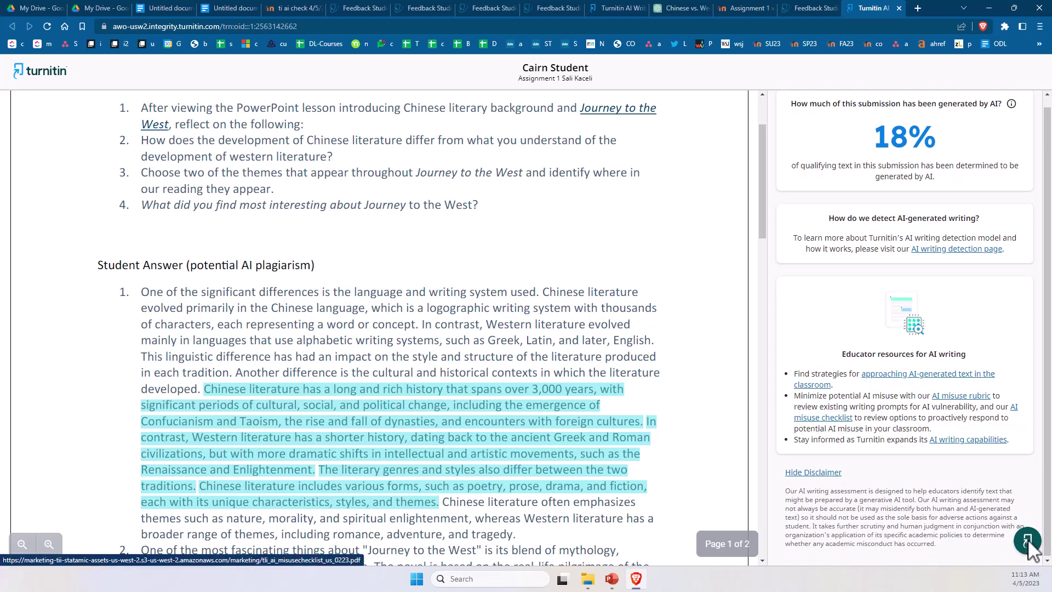
scroll(929, 272, "up", 1)
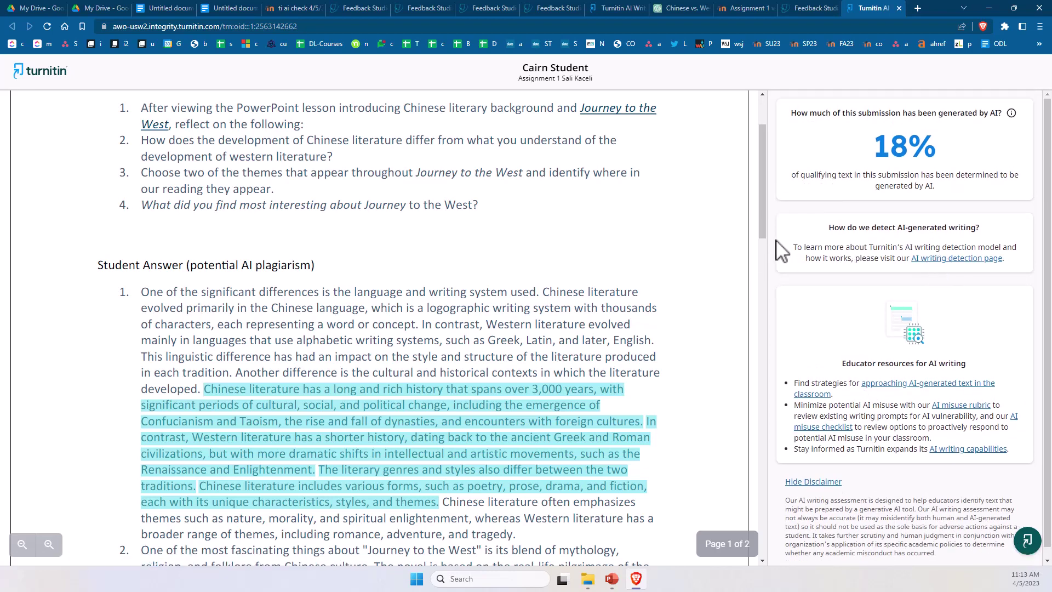
left_click_drag(847, 247, 864, 259)
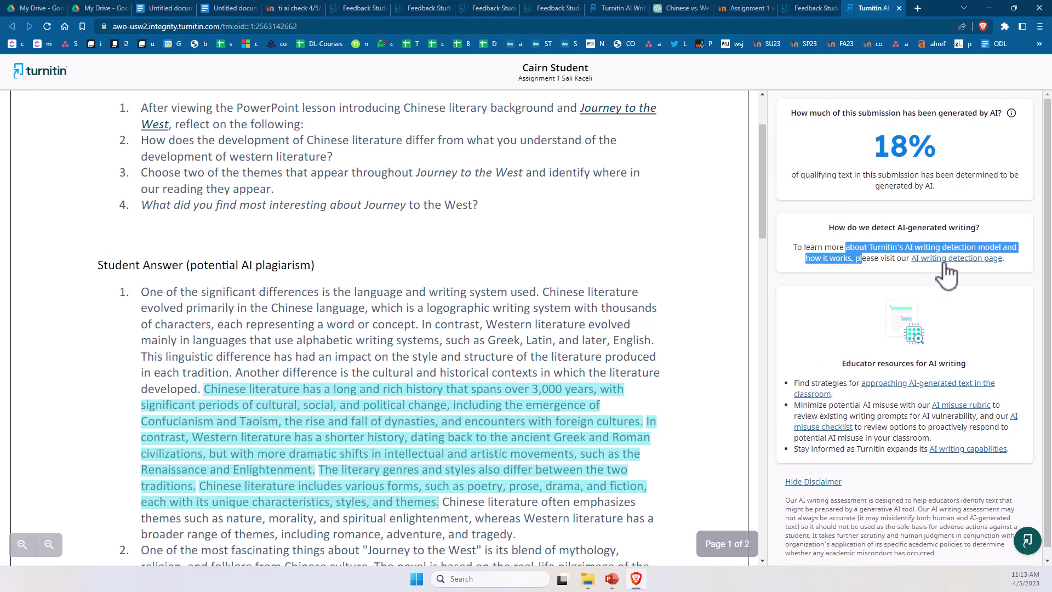
left_click(1026, 540)
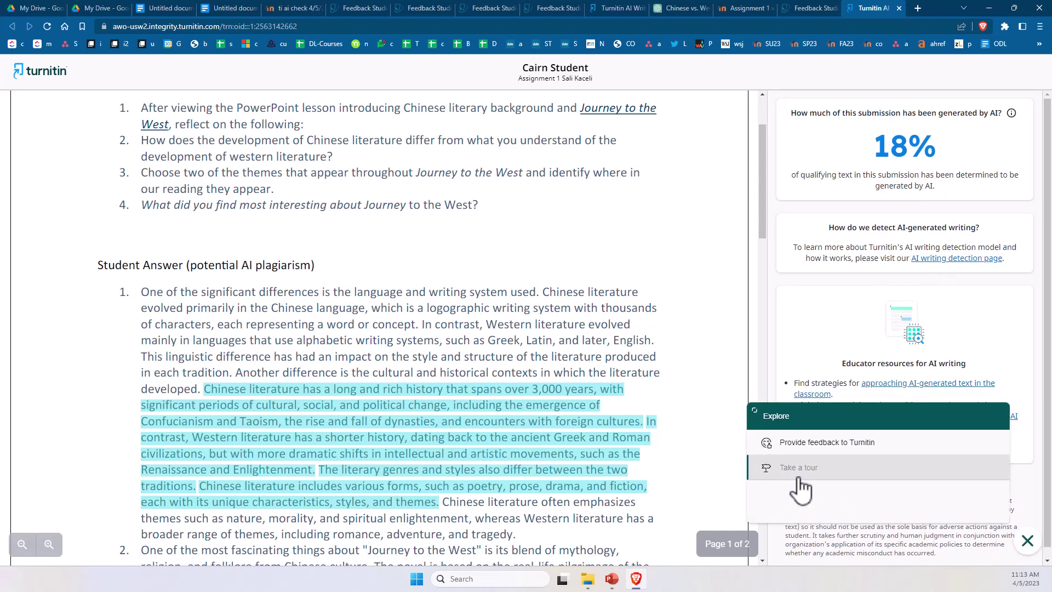
left_click(798, 475)
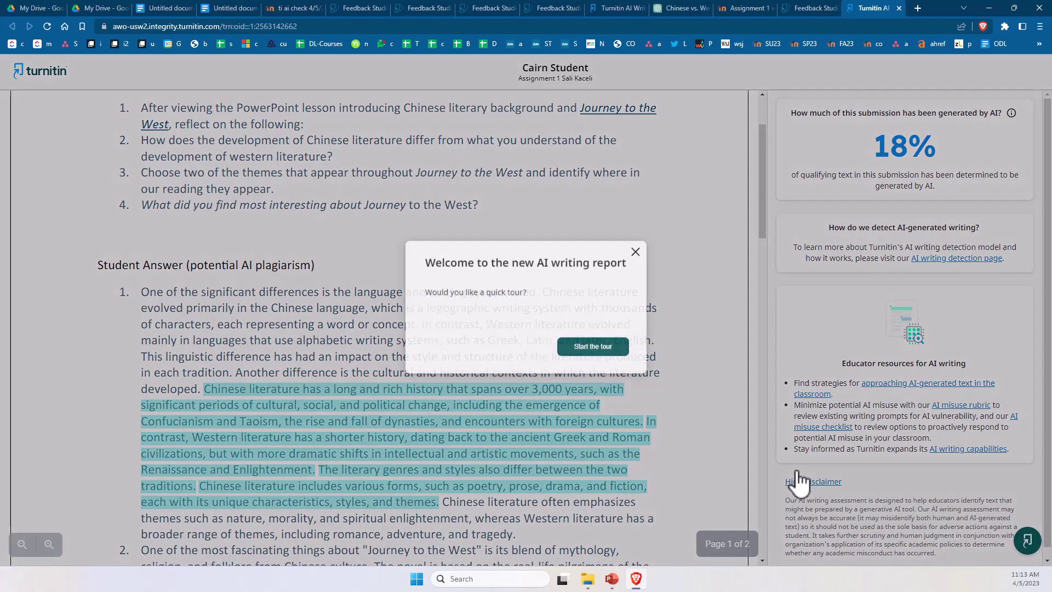
left_click(598, 354)
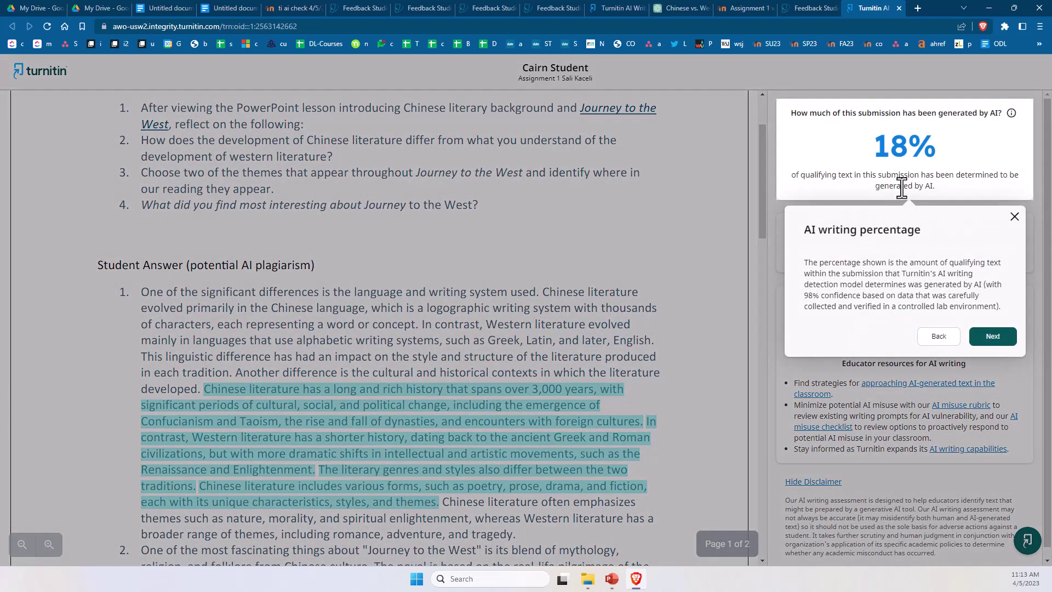
left_click_drag(863, 273, 879, 306)
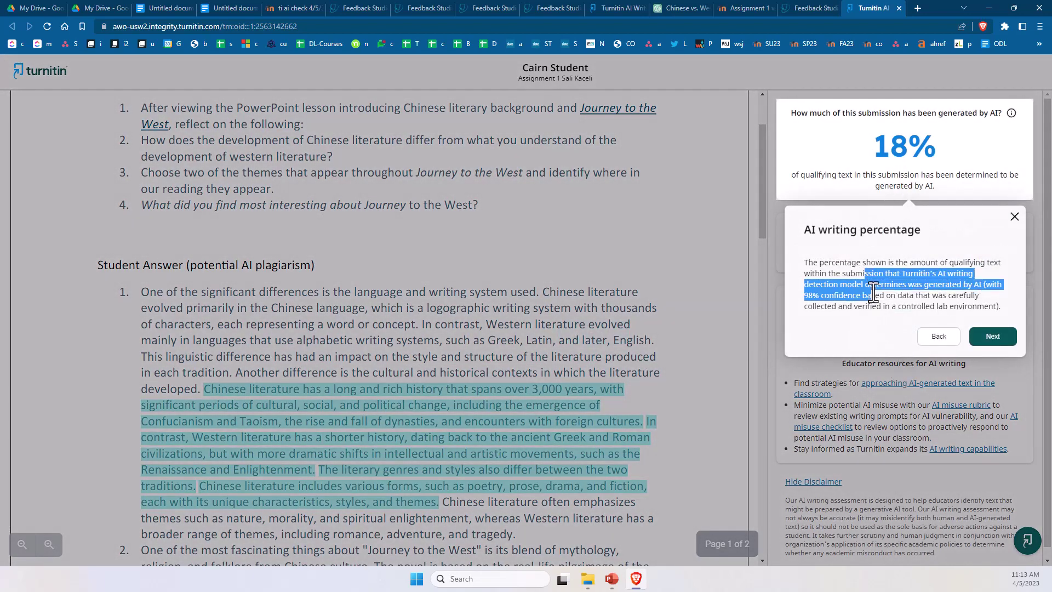
left_click(991, 335)
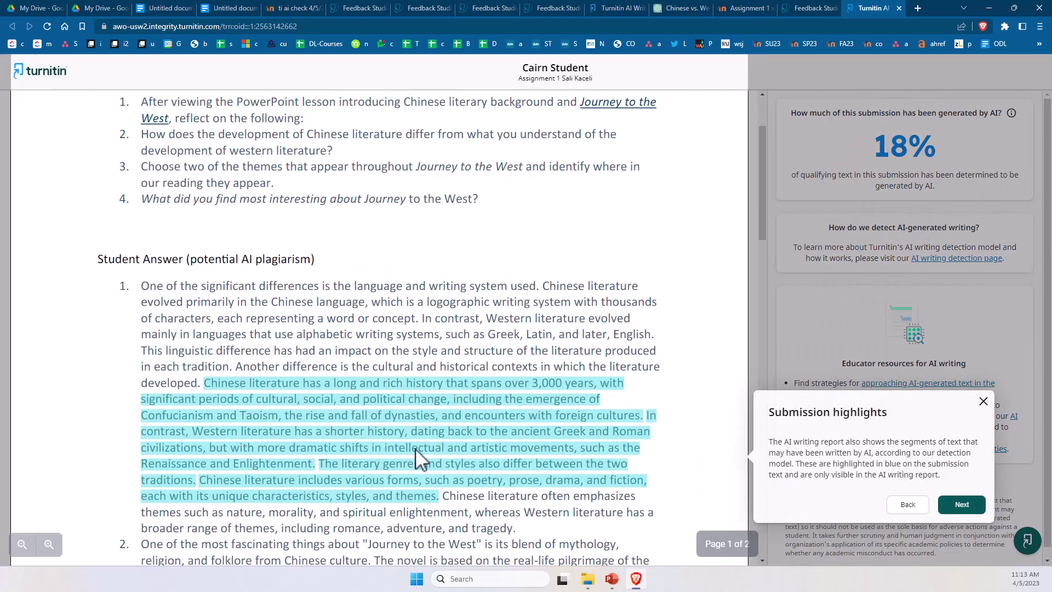
scroll(415, 450, "down", 2)
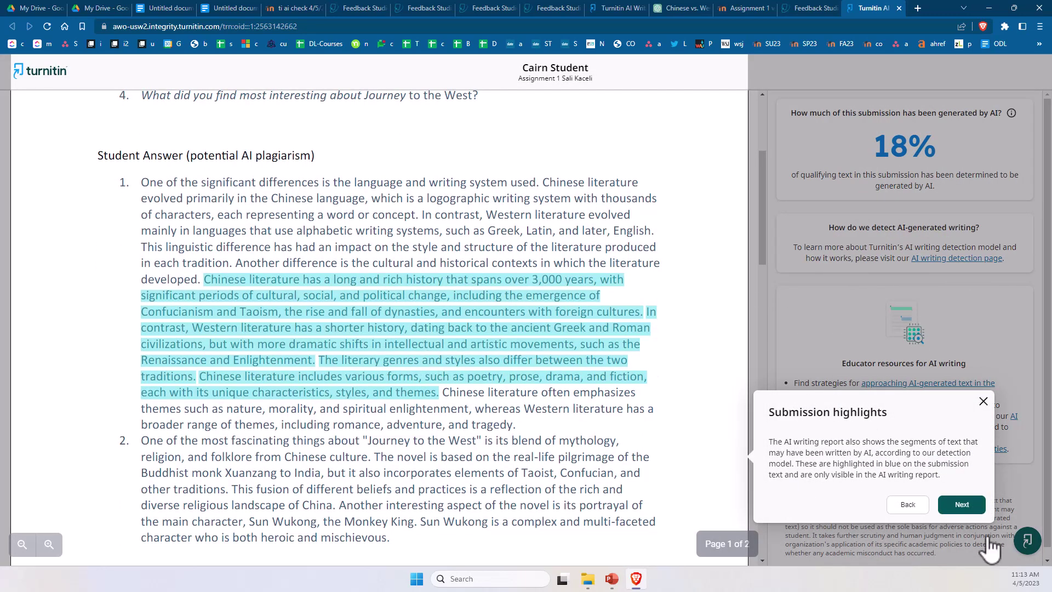
left_click(960, 503)
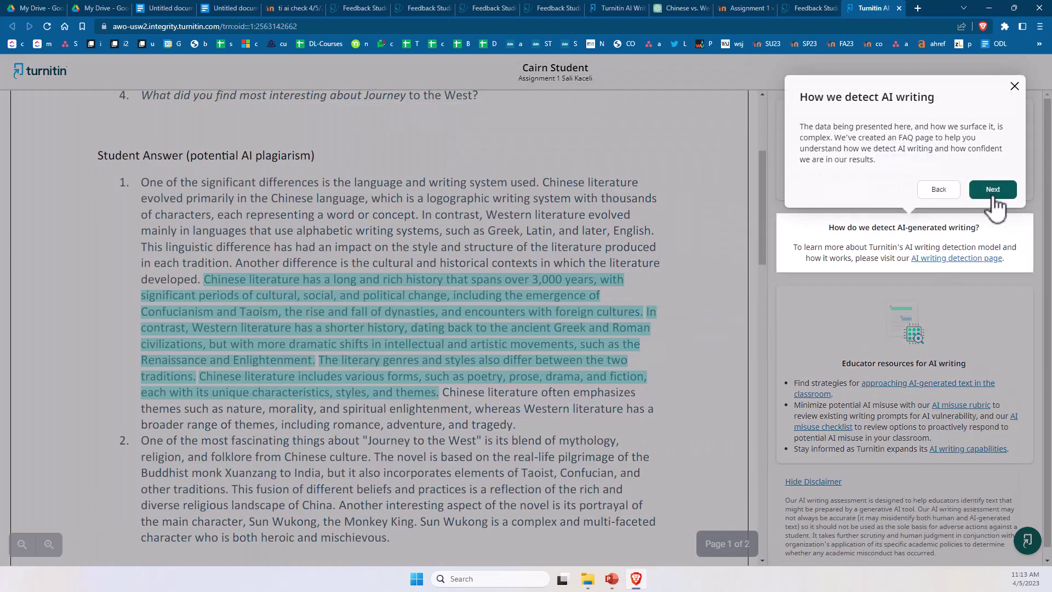
left_click(955, 235)
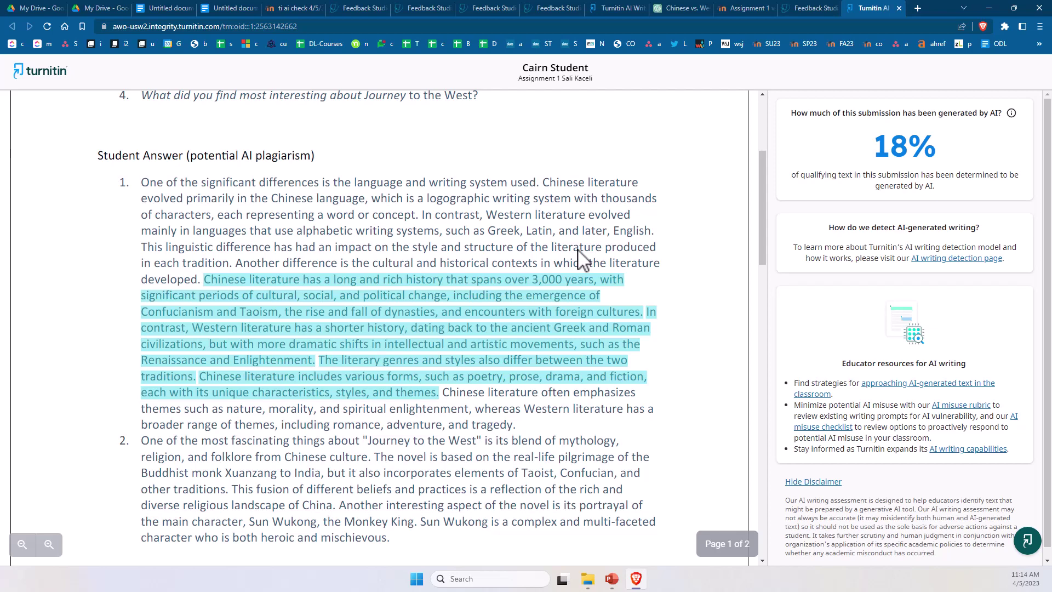
Step: Switch between the AI report and Feedback Studio tabs, ending on the submission's similarity view
left_click(807, 9)
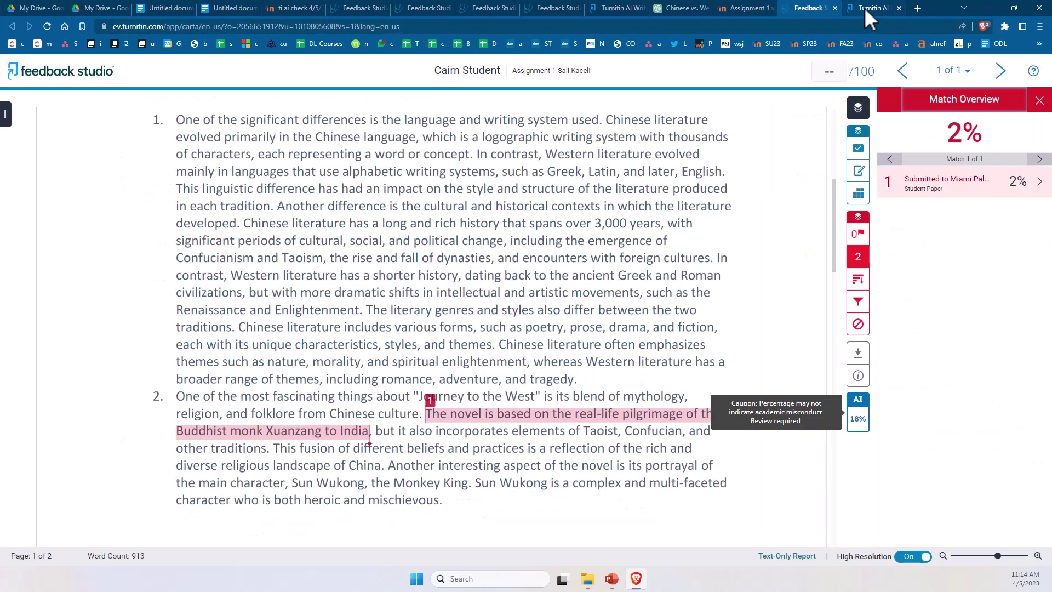
left_click(856, 10)
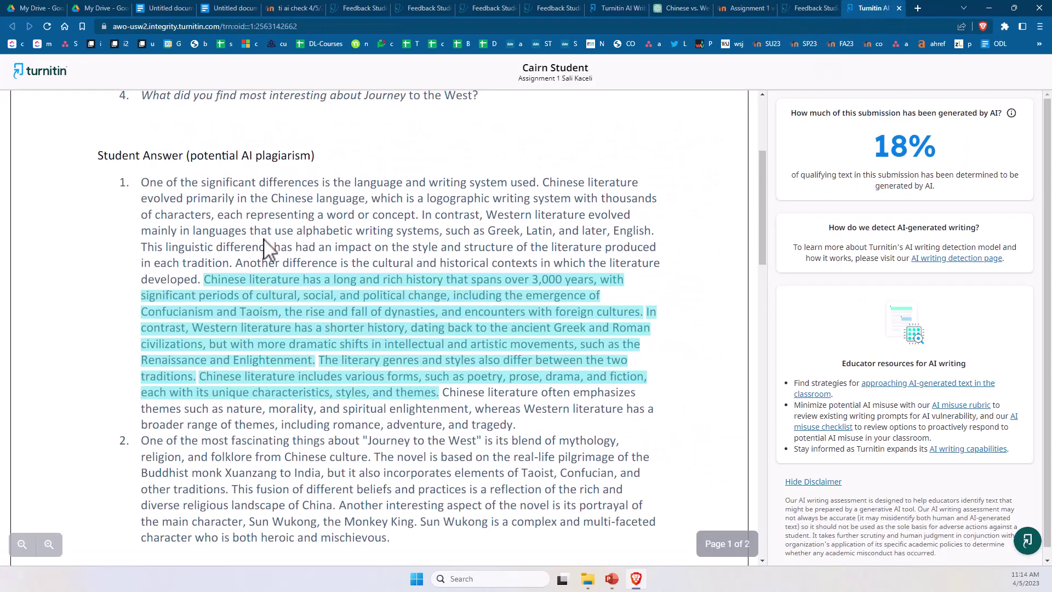
scroll(148, 247, "up", 3)
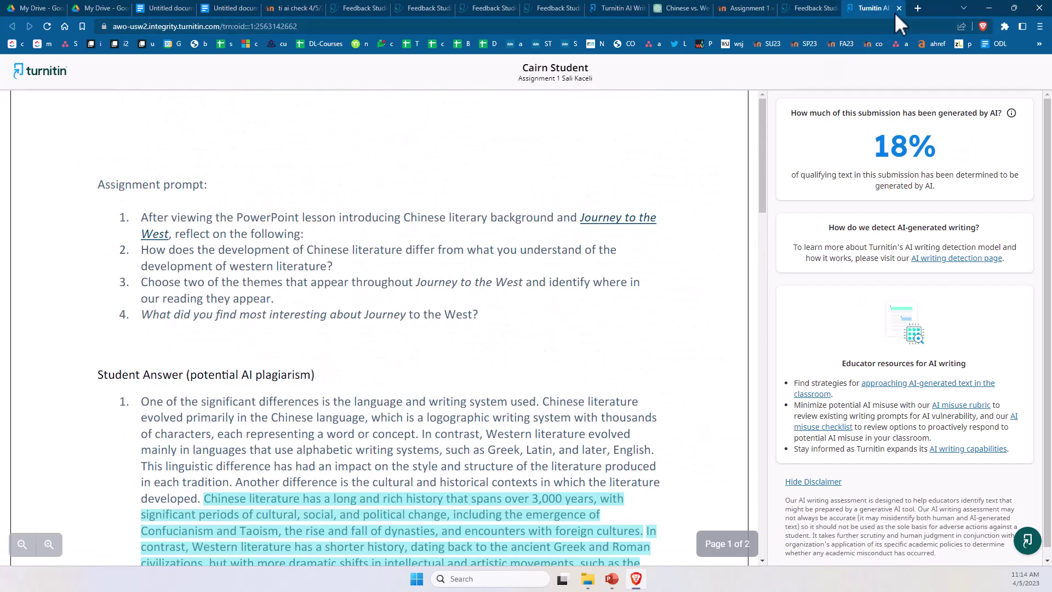
left_click(810, 7)
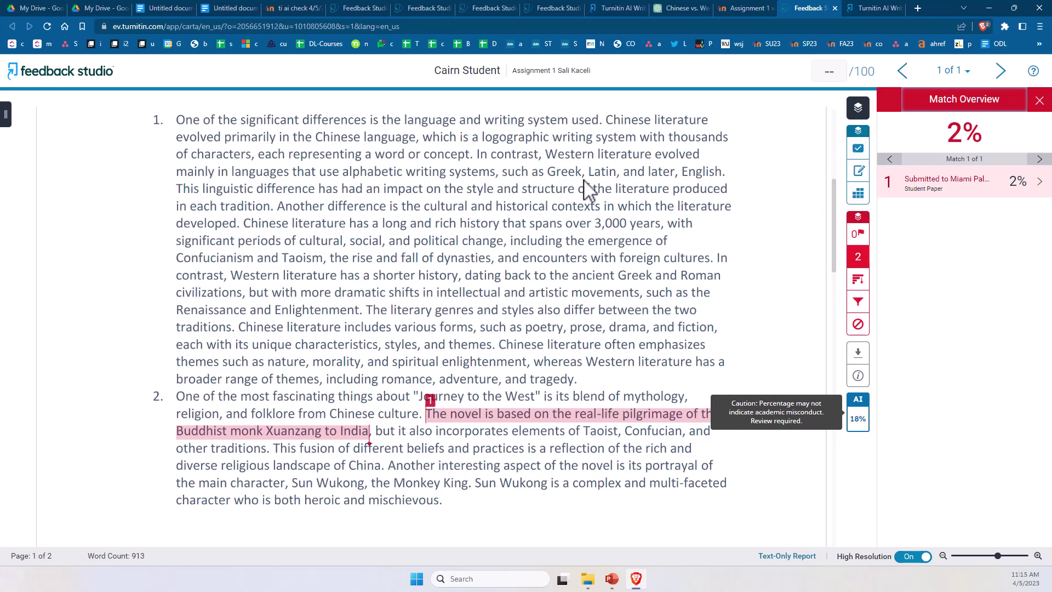
Step: Place annotation points in the paper text near 'emergence of' and 'produced'
left_click(562, 181)
left_click(667, 256)
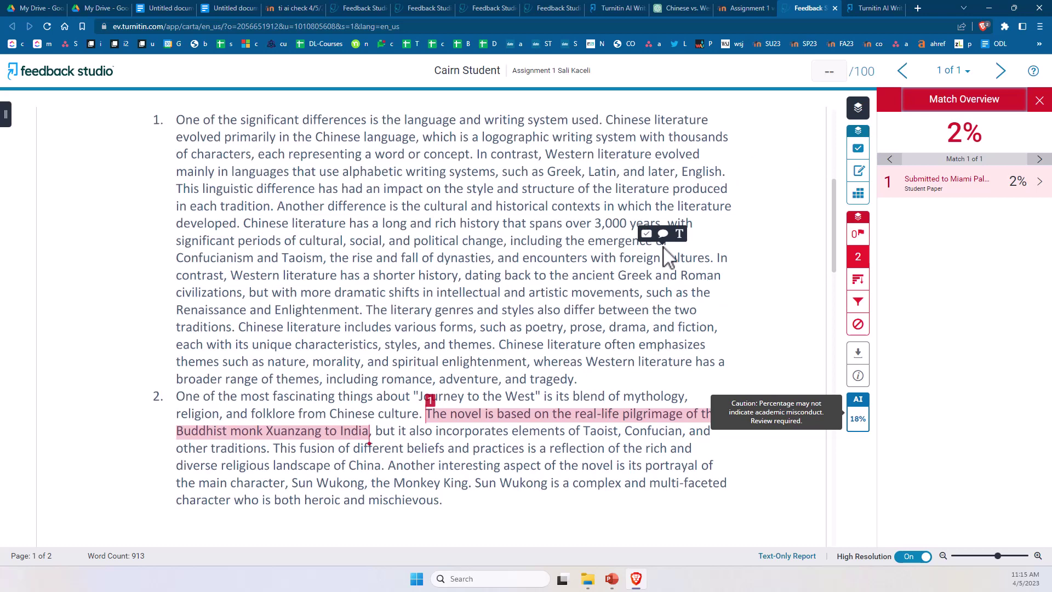
left_click(736, 206)
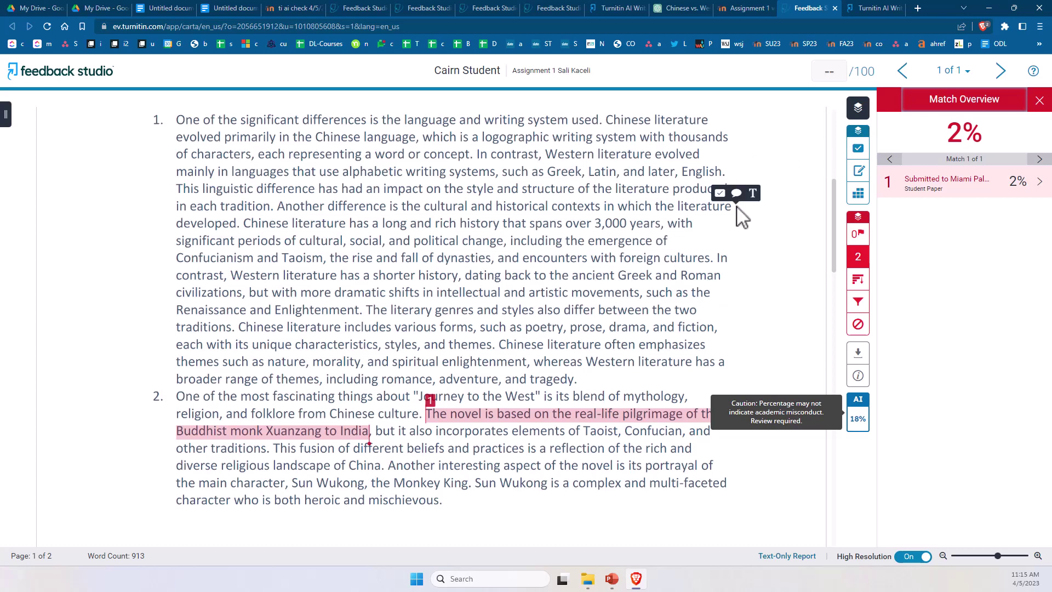
Step: Browse the QuickMark sets without changes and bring up the Feedback Summary panel
left_click(860, 151)
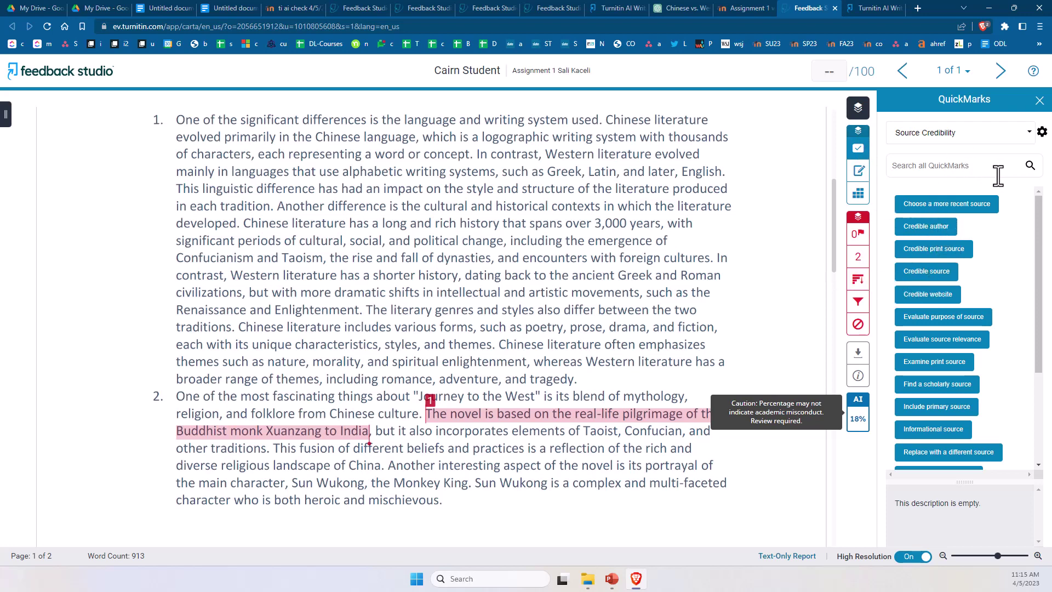
left_click(1008, 137)
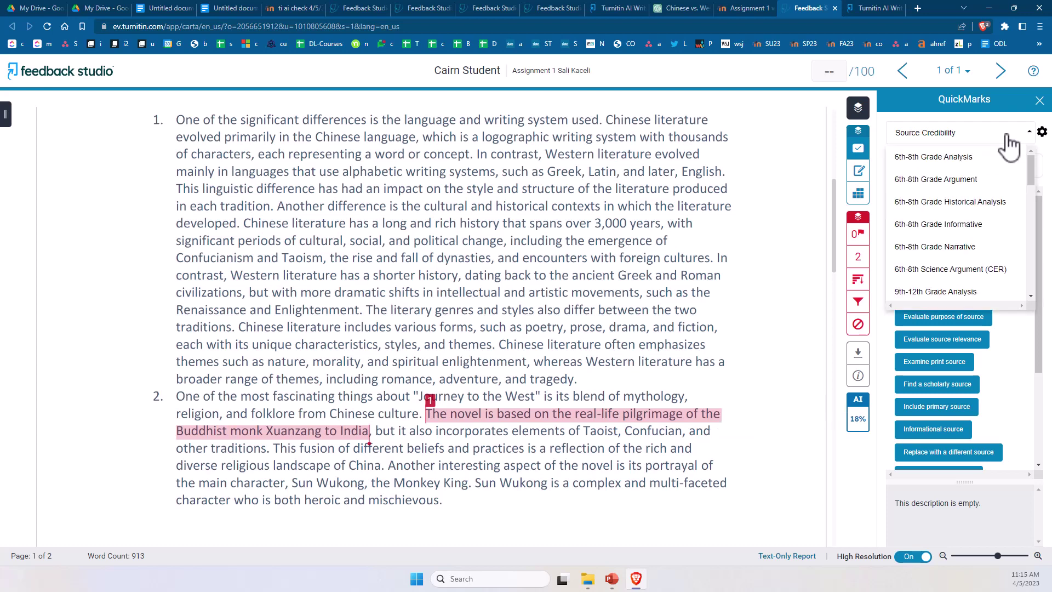
left_click_drag(1031, 173, 1032, 272)
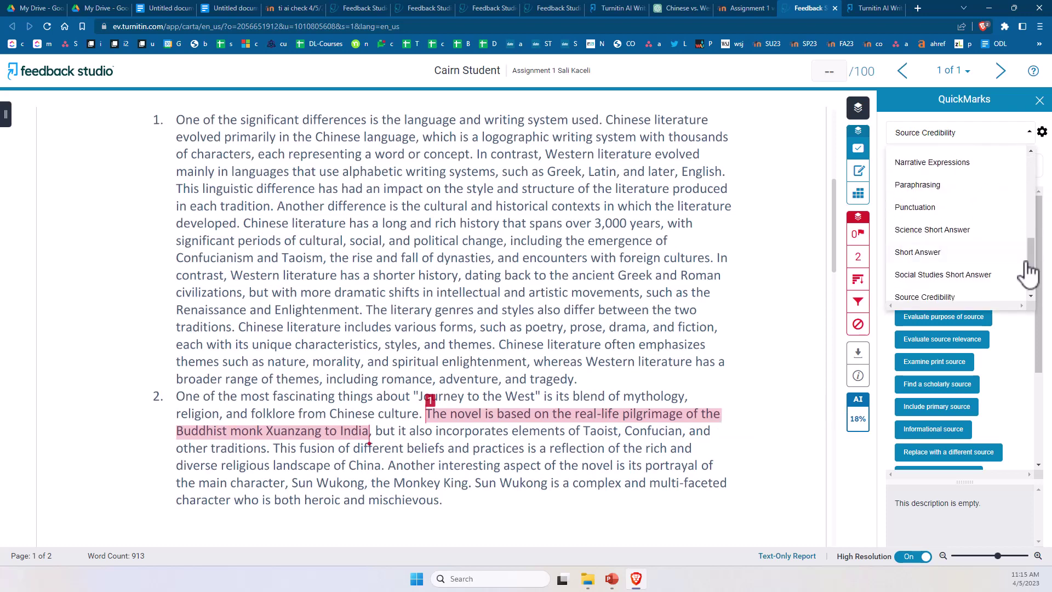
left_click(888, 462)
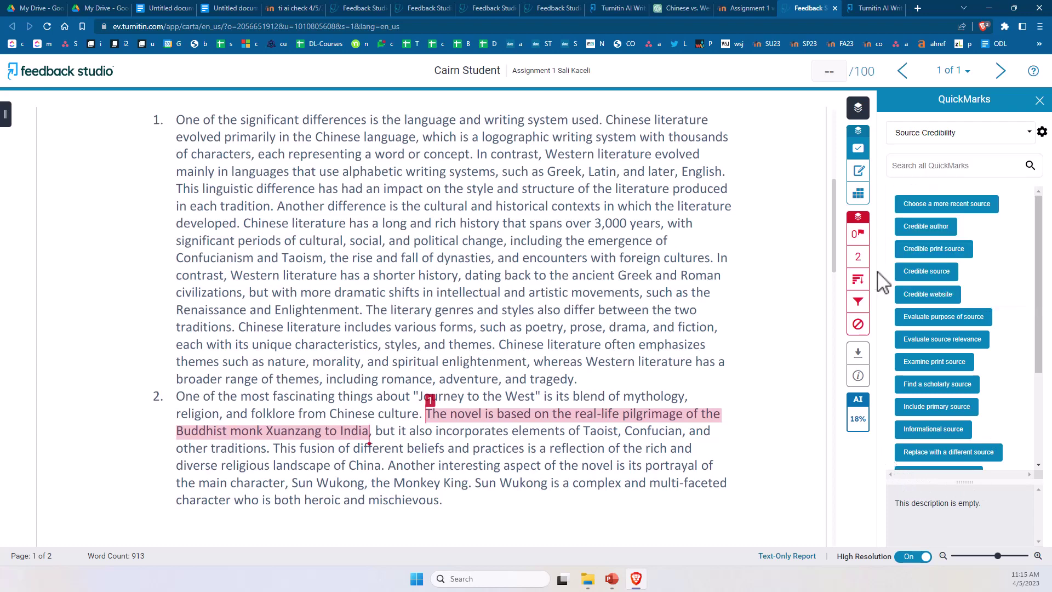
left_click(859, 170)
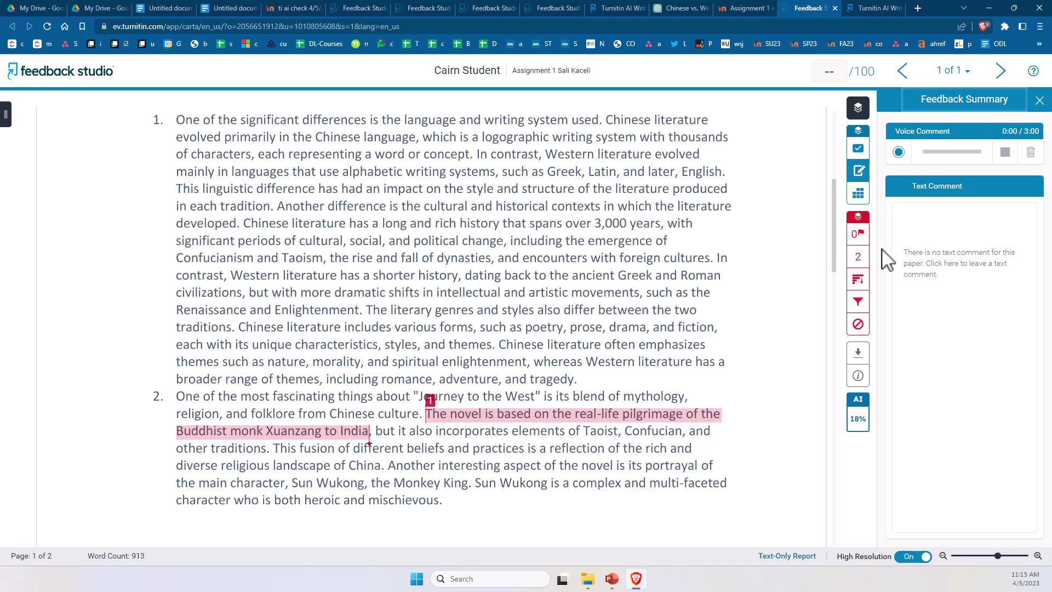
Step: Preview the Annotated Bibliography rubric from the Rubric Library without attaching it
left_click(859, 197)
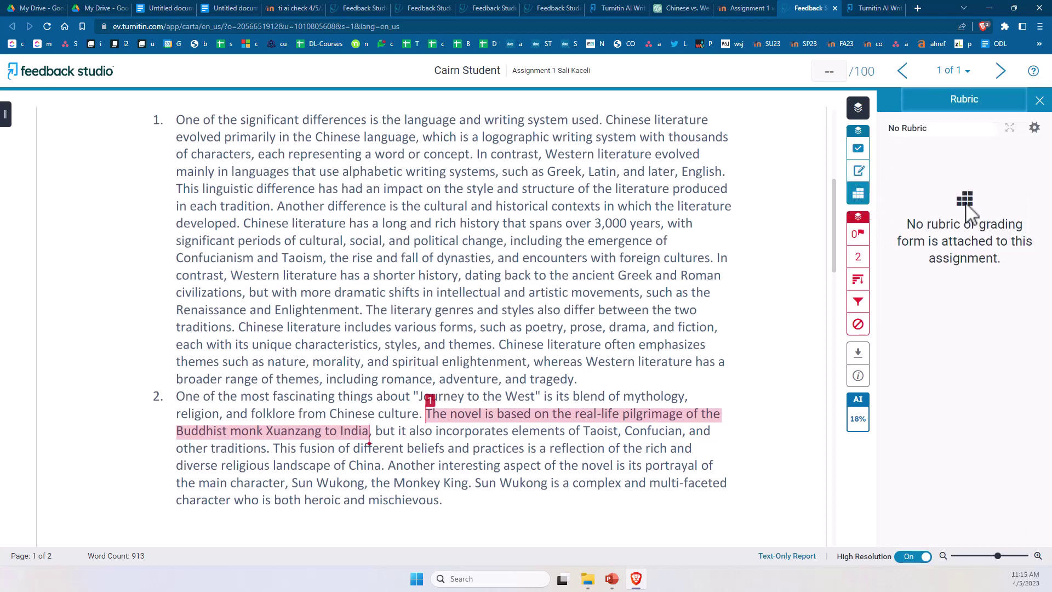
left_click(1033, 129)
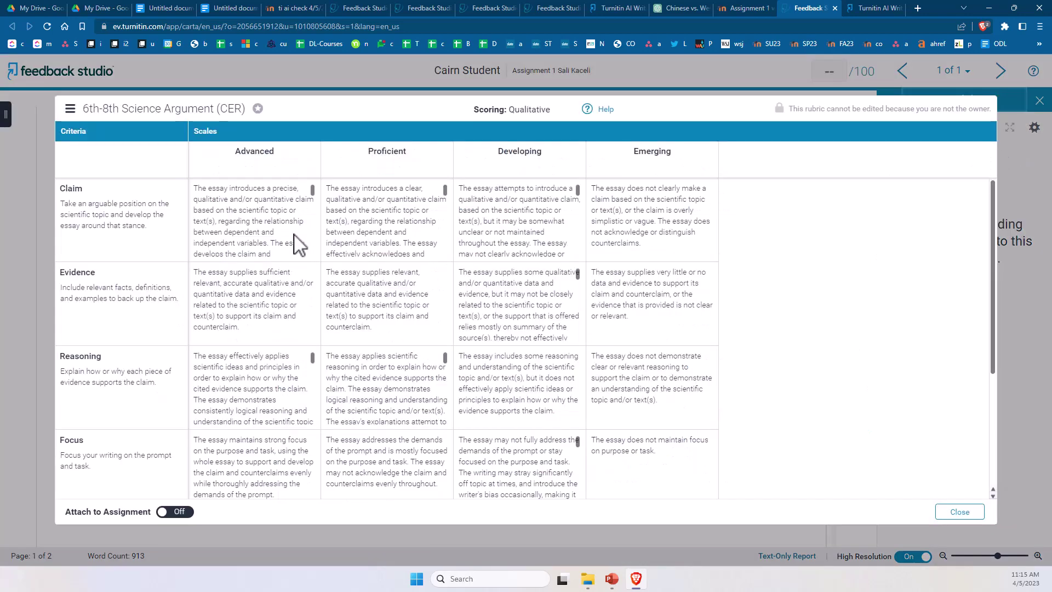
left_click(70, 109)
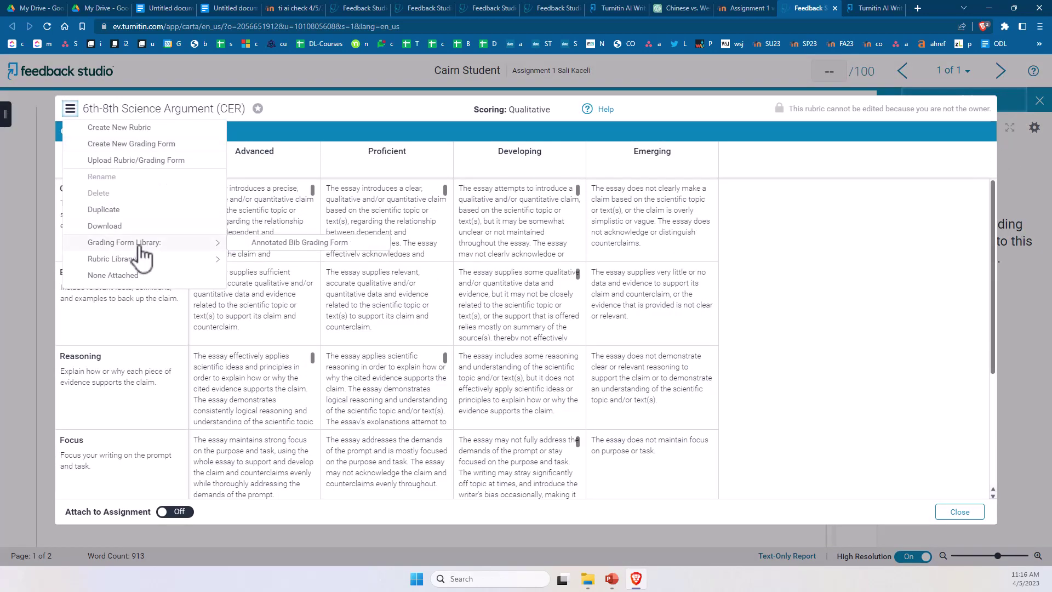
mouse_move(123, 258)
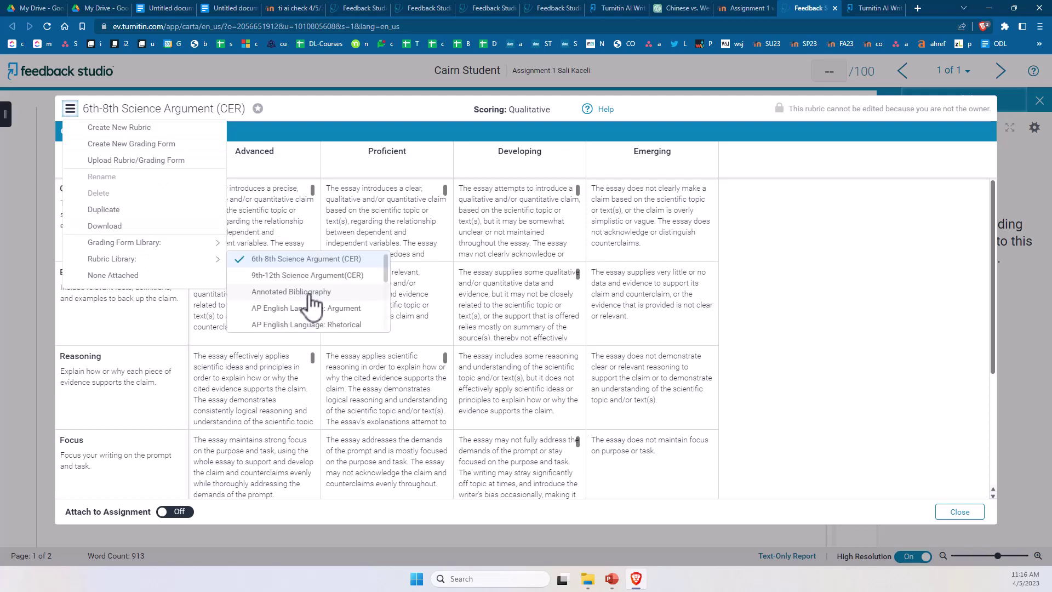
left_click(313, 292)
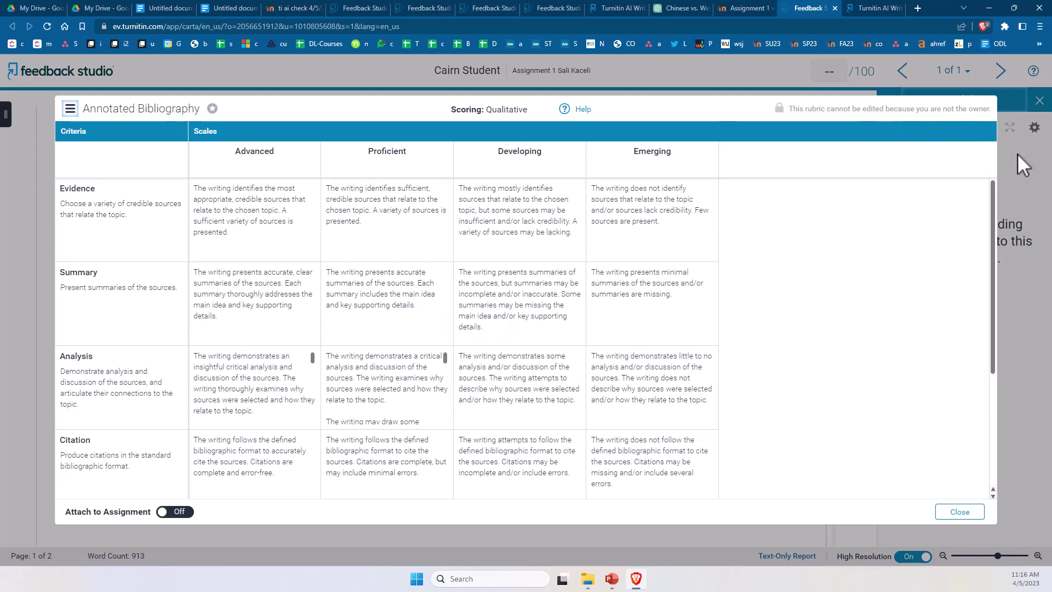
Step: Close the rubric preview, grade the paper 62 out of 100, and view the gradebook
left_click(961, 514)
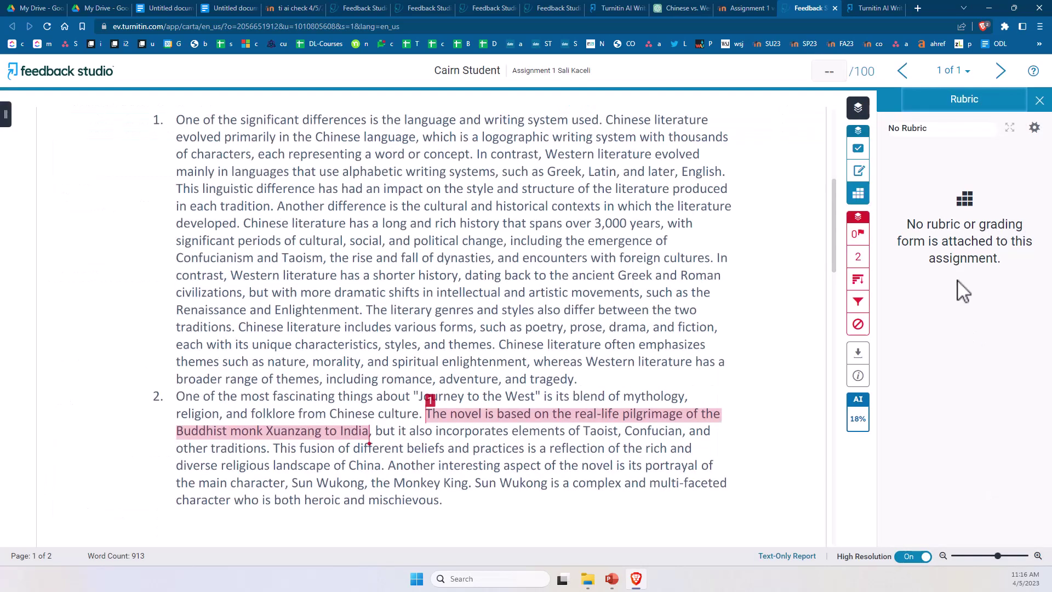
left_click(831, 73)
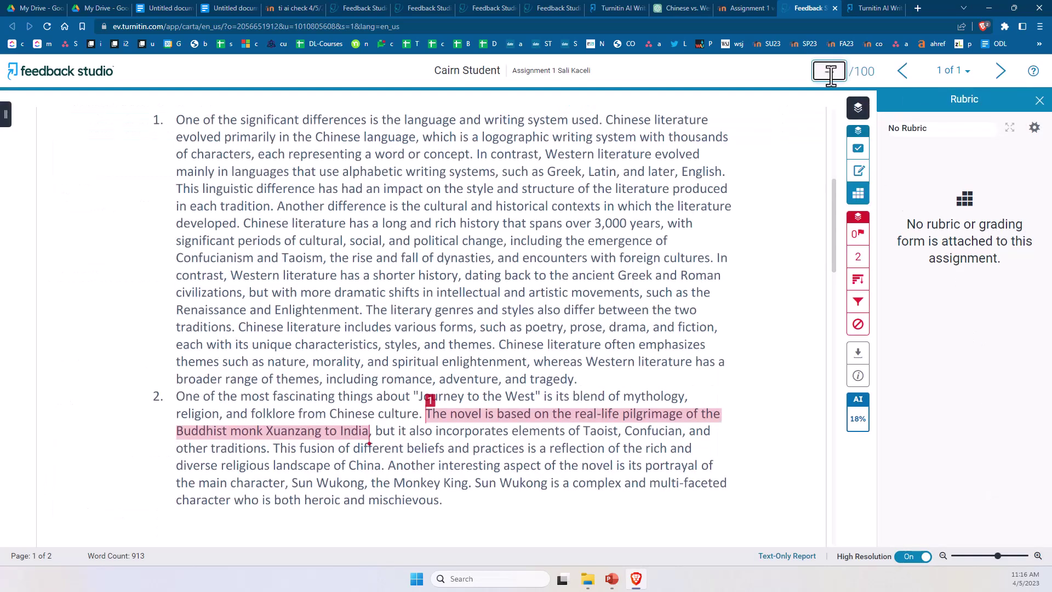
type("62")
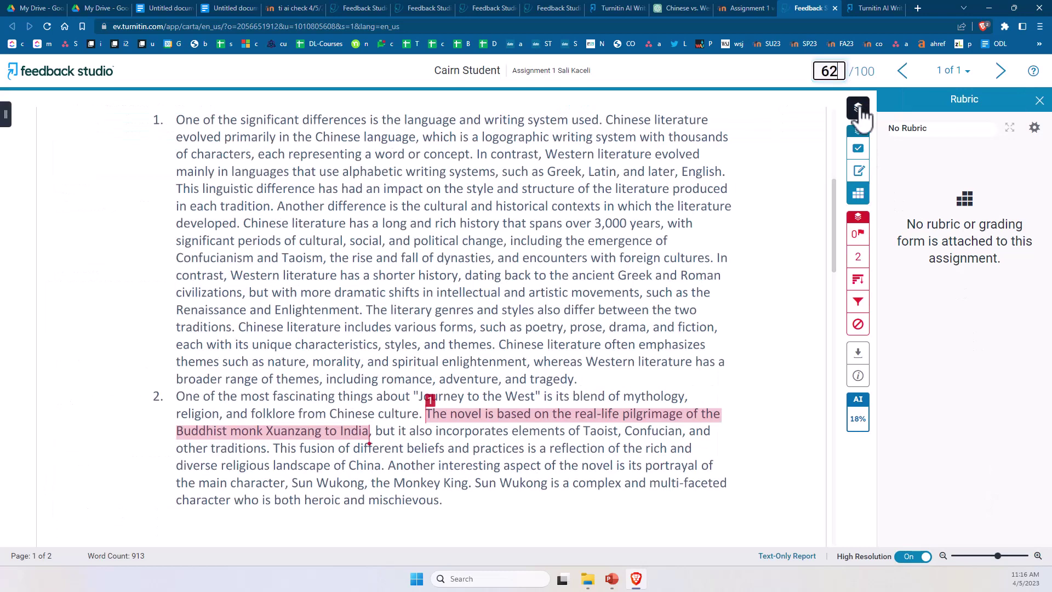
left_click(746, 79)
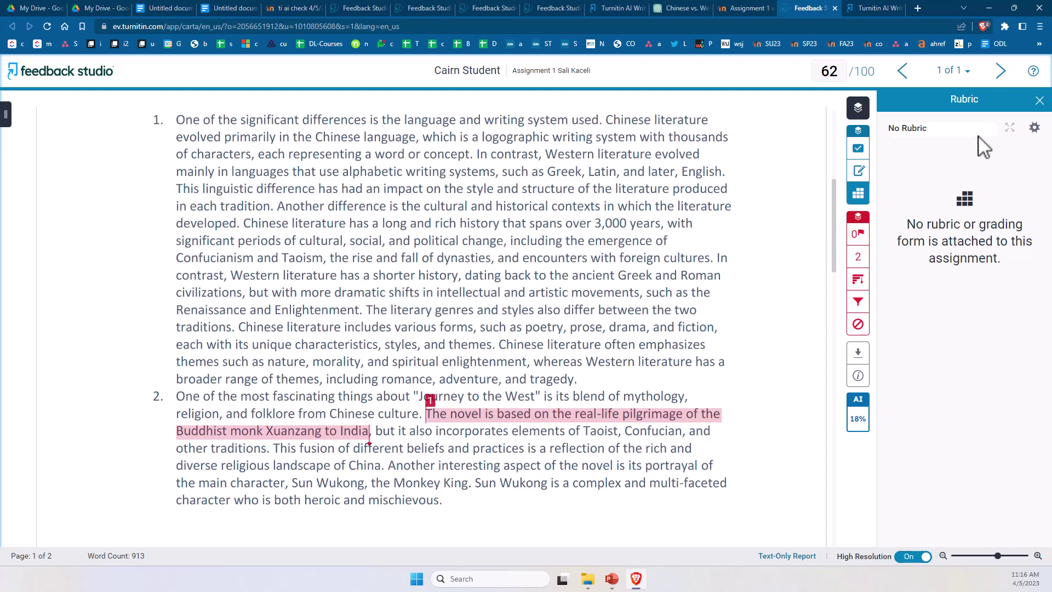
key("ctrl+shift+Tab")
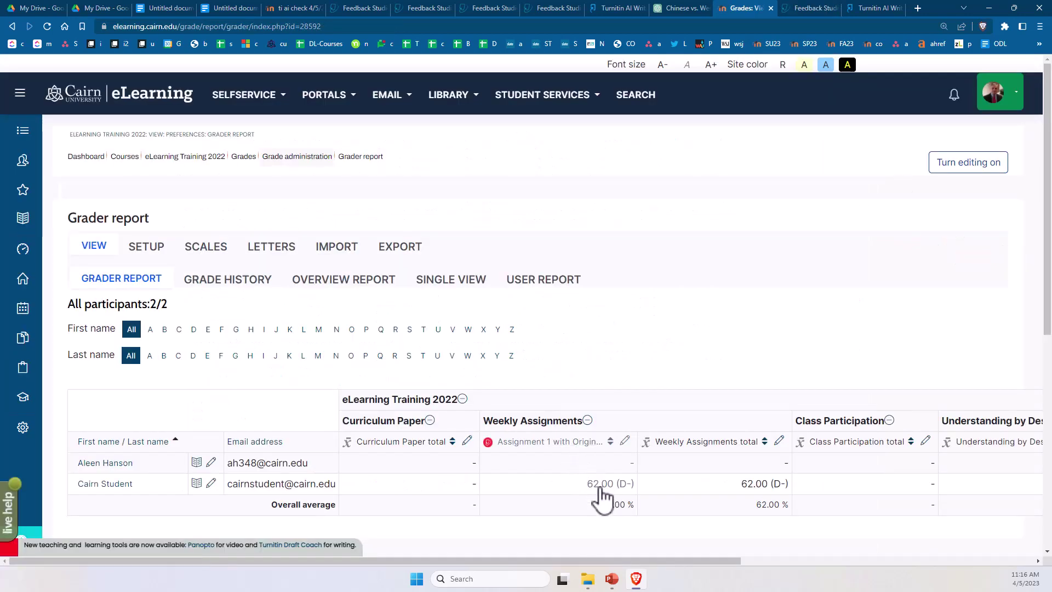
Step: Return to the eLearning Training 2022 course page via the grader report breadcrumb
left_click(194, 161)
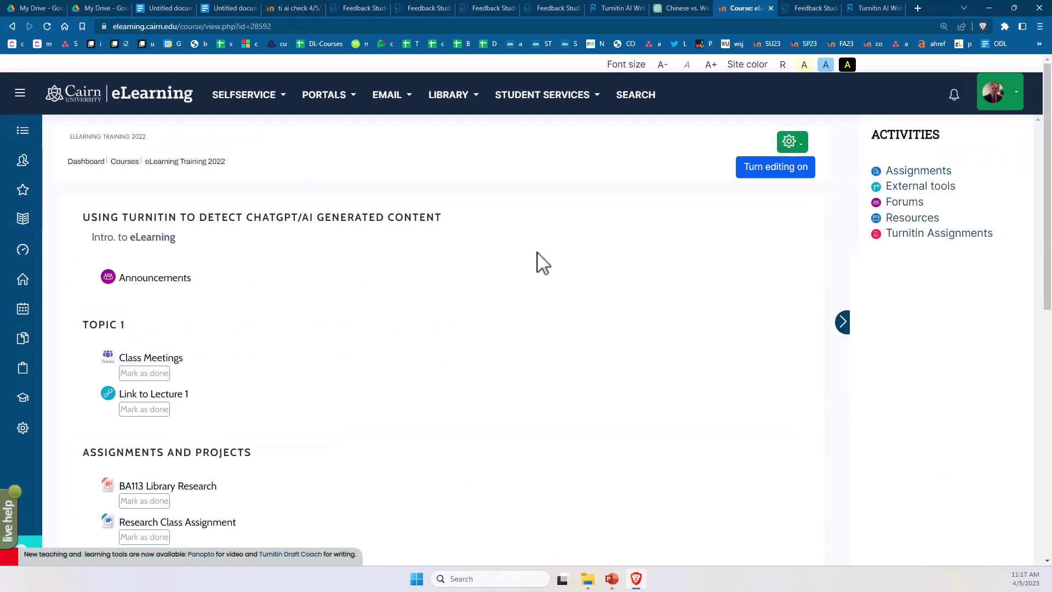